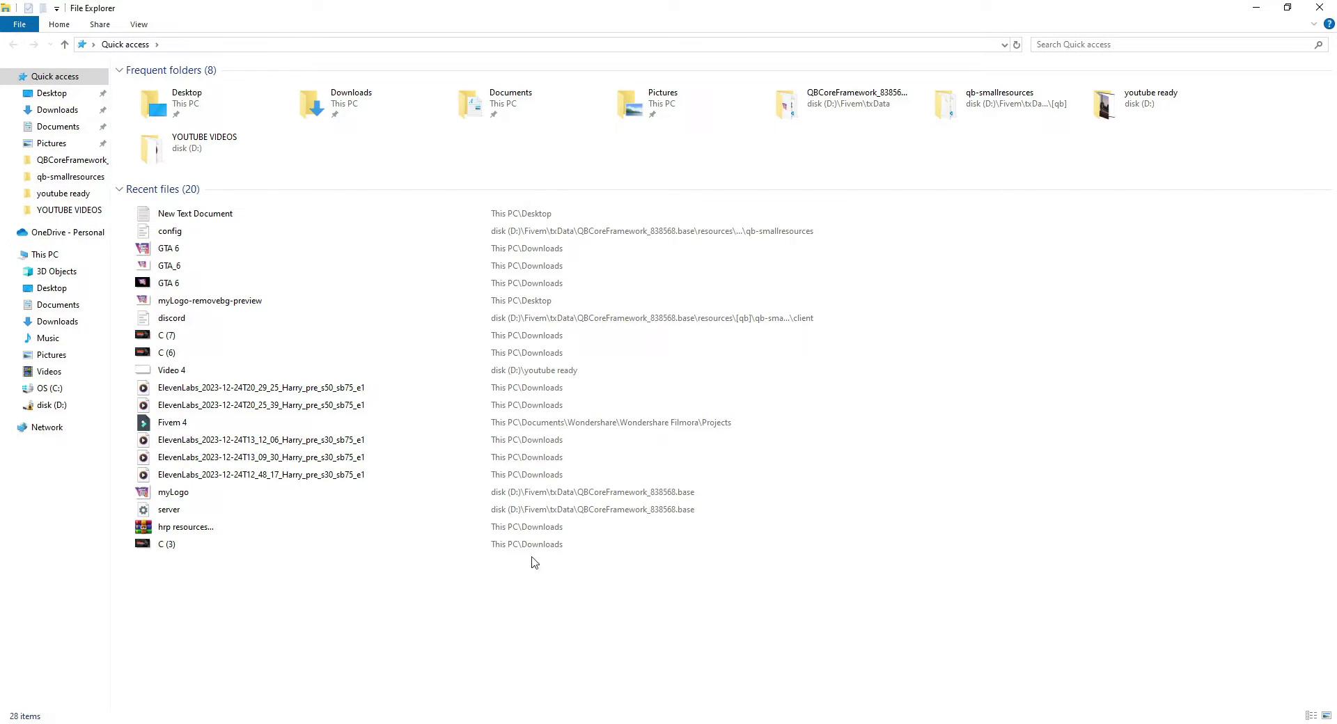
Step: Open the config Lua file from D:\Fivem\txData\QBCoreFramework_838568.base\resources\[qb]\qb-smallresources
left_click(50, 405)
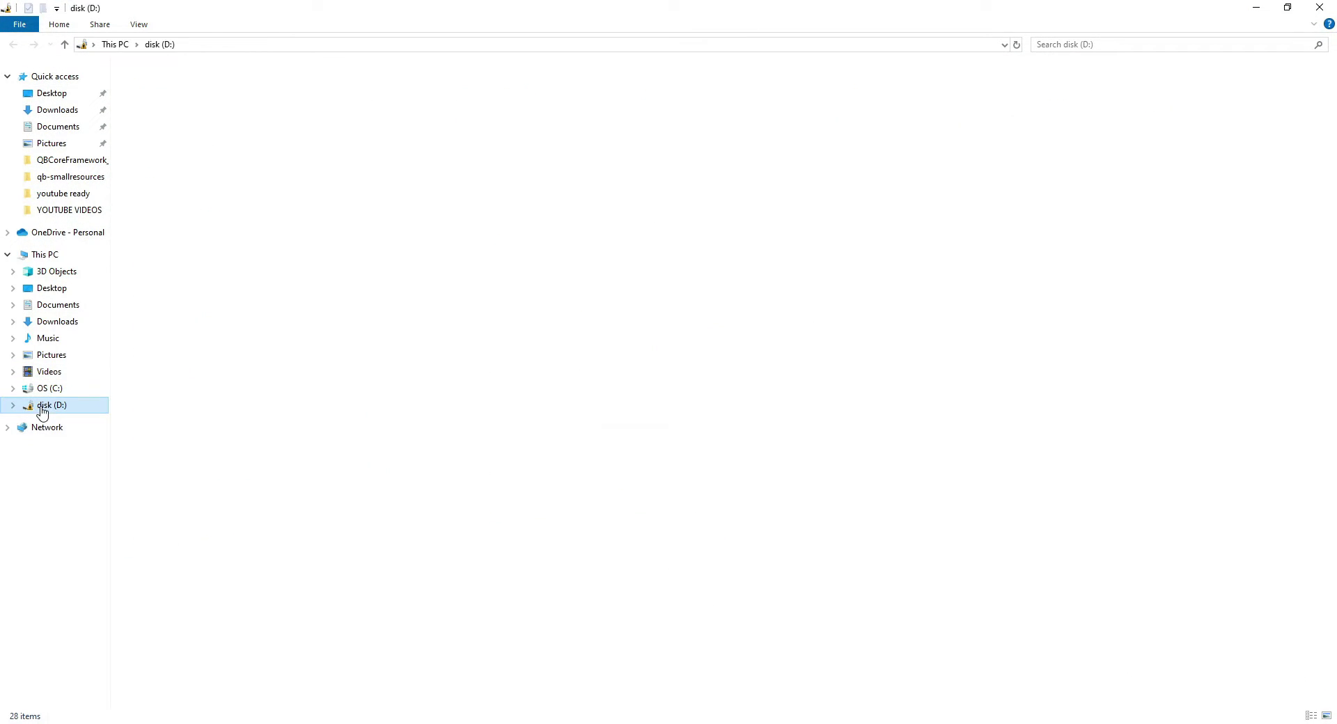
left_click(153, 145)
double_click(154, 145)
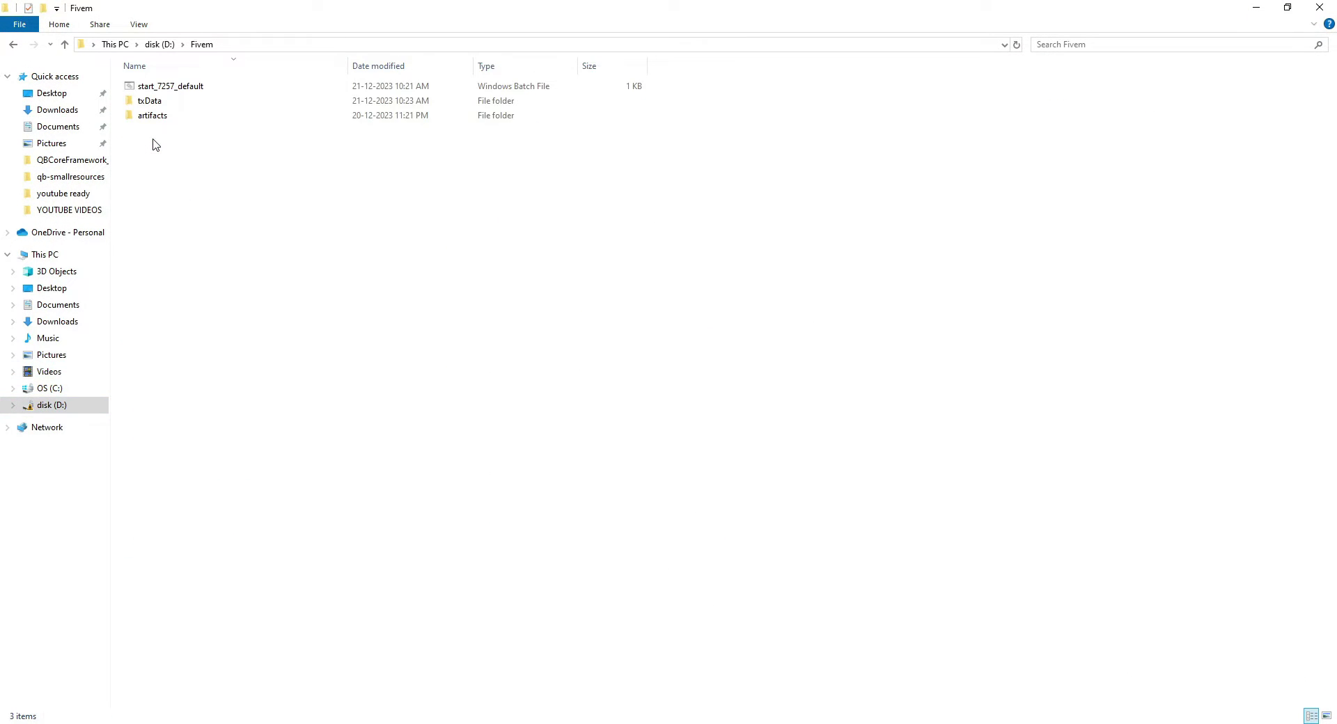
double_click(165, 102)
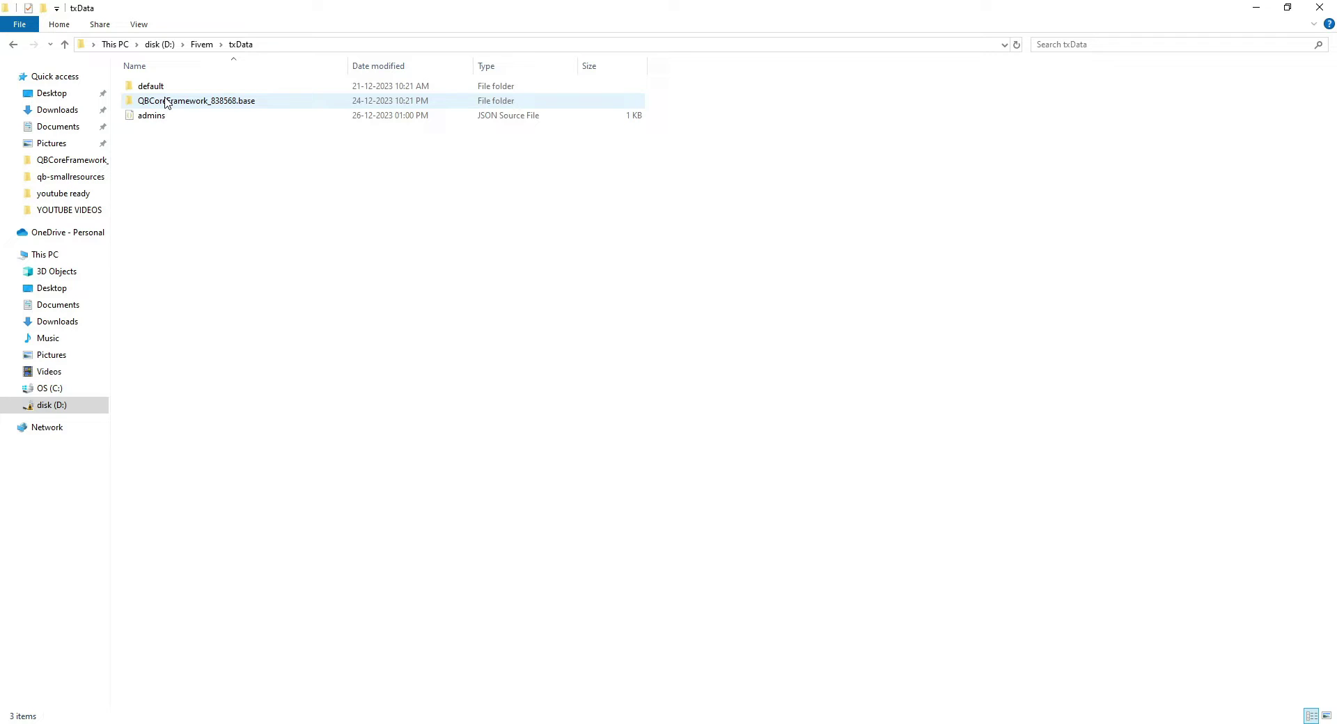
double_click(167, 102)
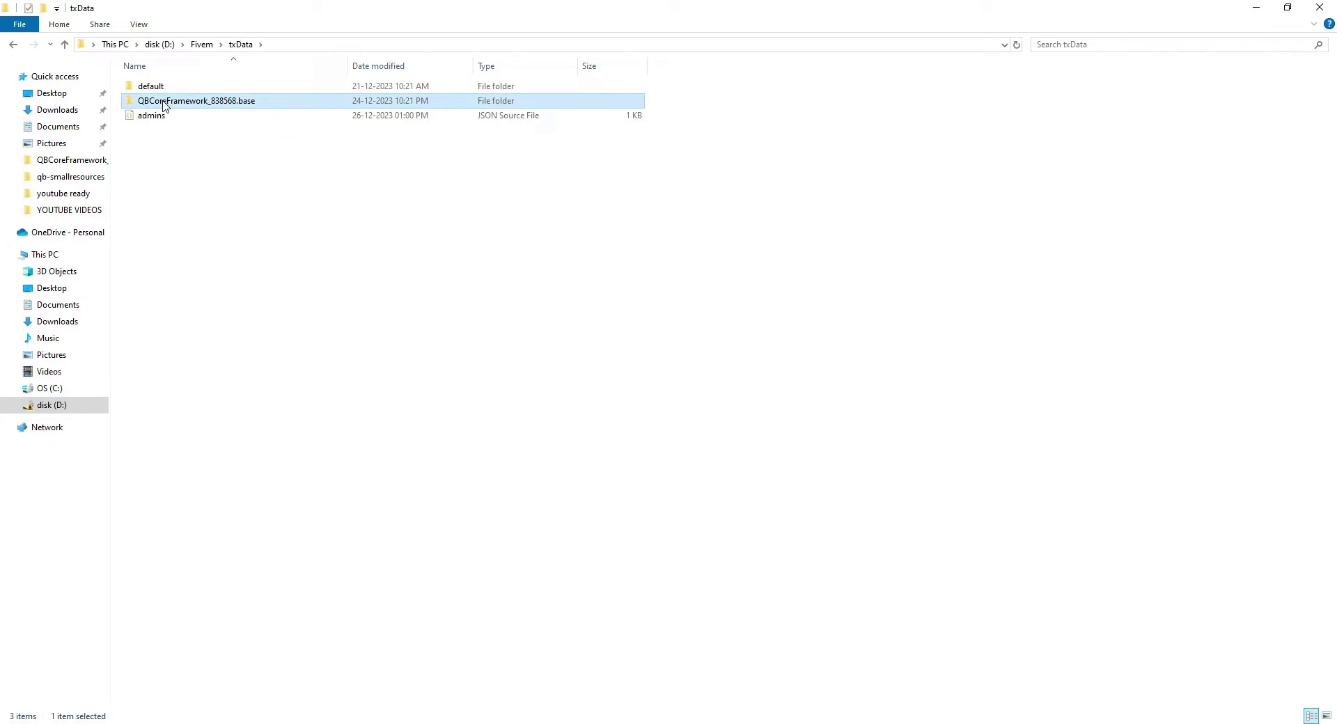
double_click(162, 102)
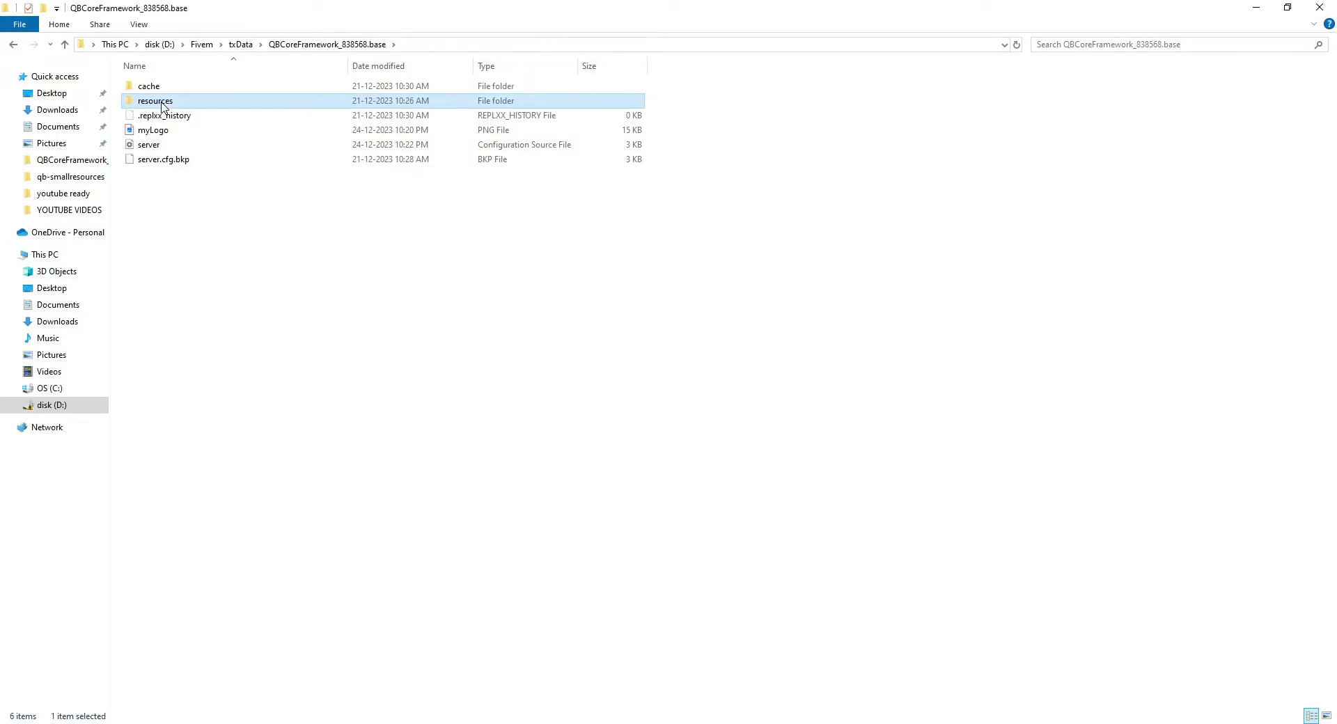
double_click(159, 116)
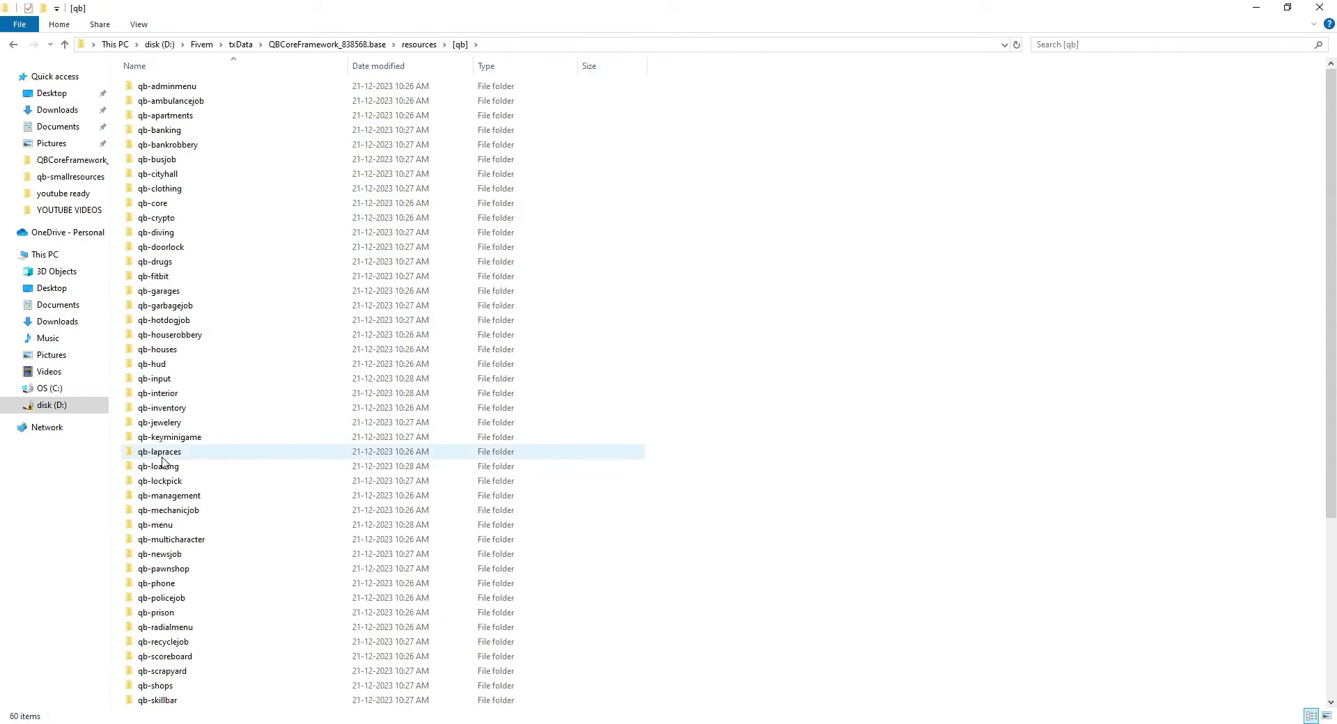
scroll(158, 473, "down", 5)
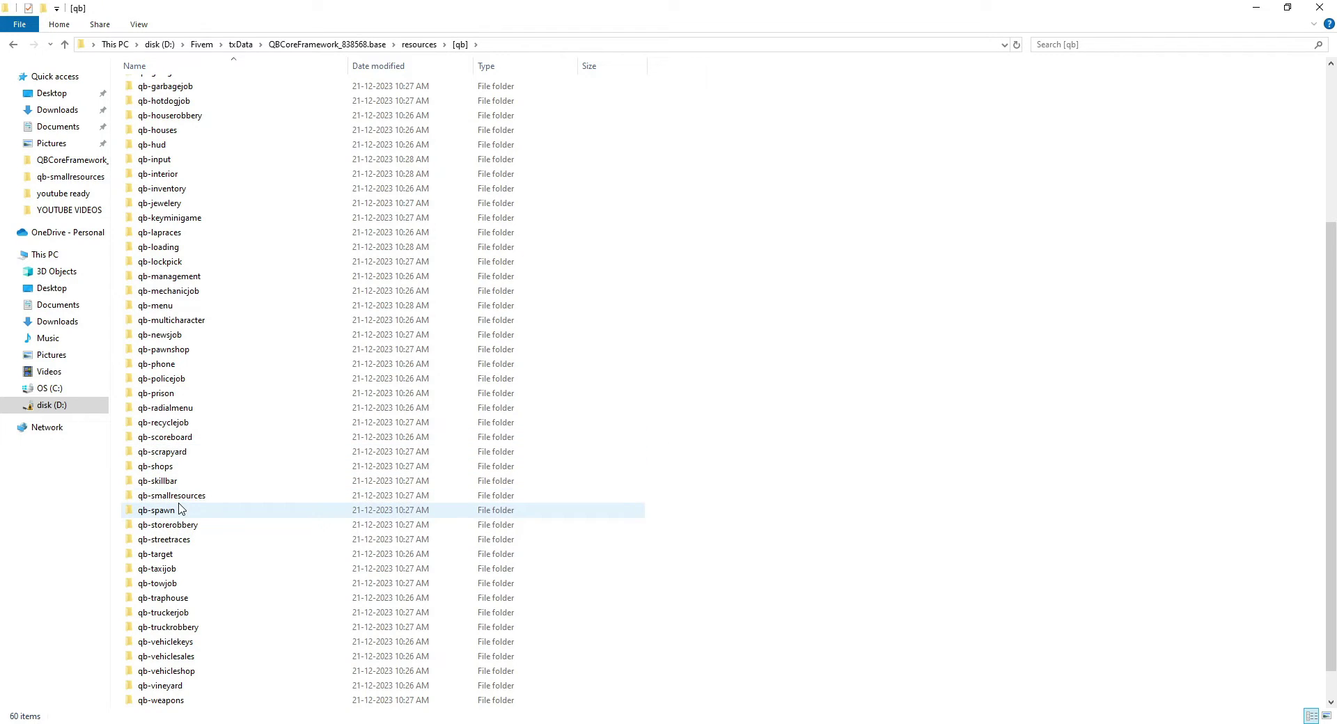
double_click(179, 497)
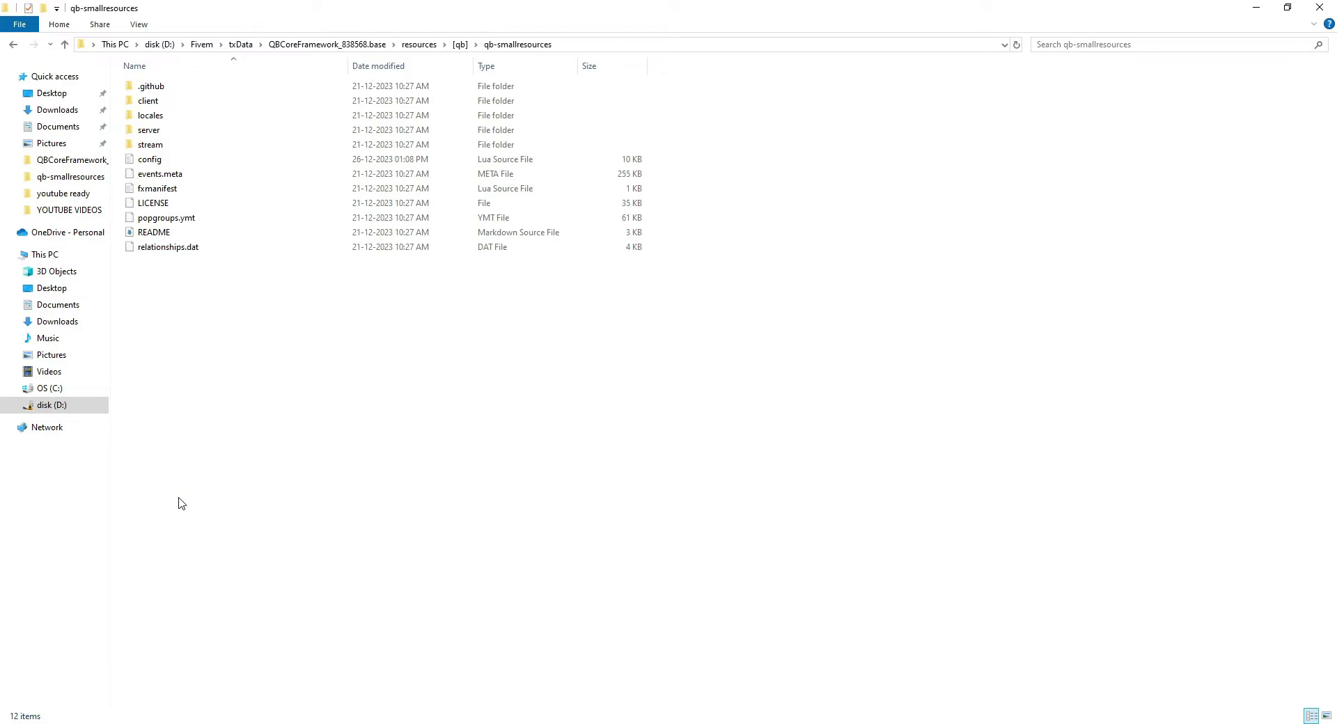
double_click(184, 161)
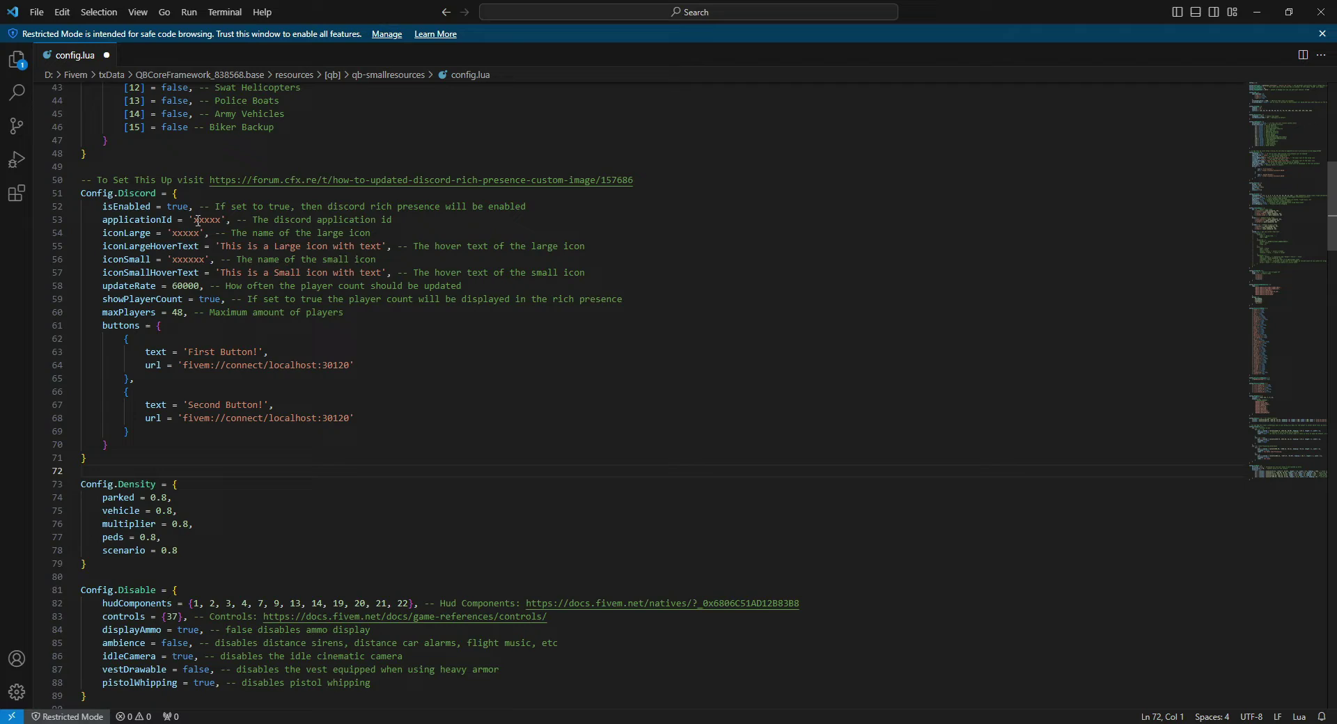
Step: Find the discord section in config.lua and set isEnabled to true in Config.Discord
key("ctrl+f")
type("discord")
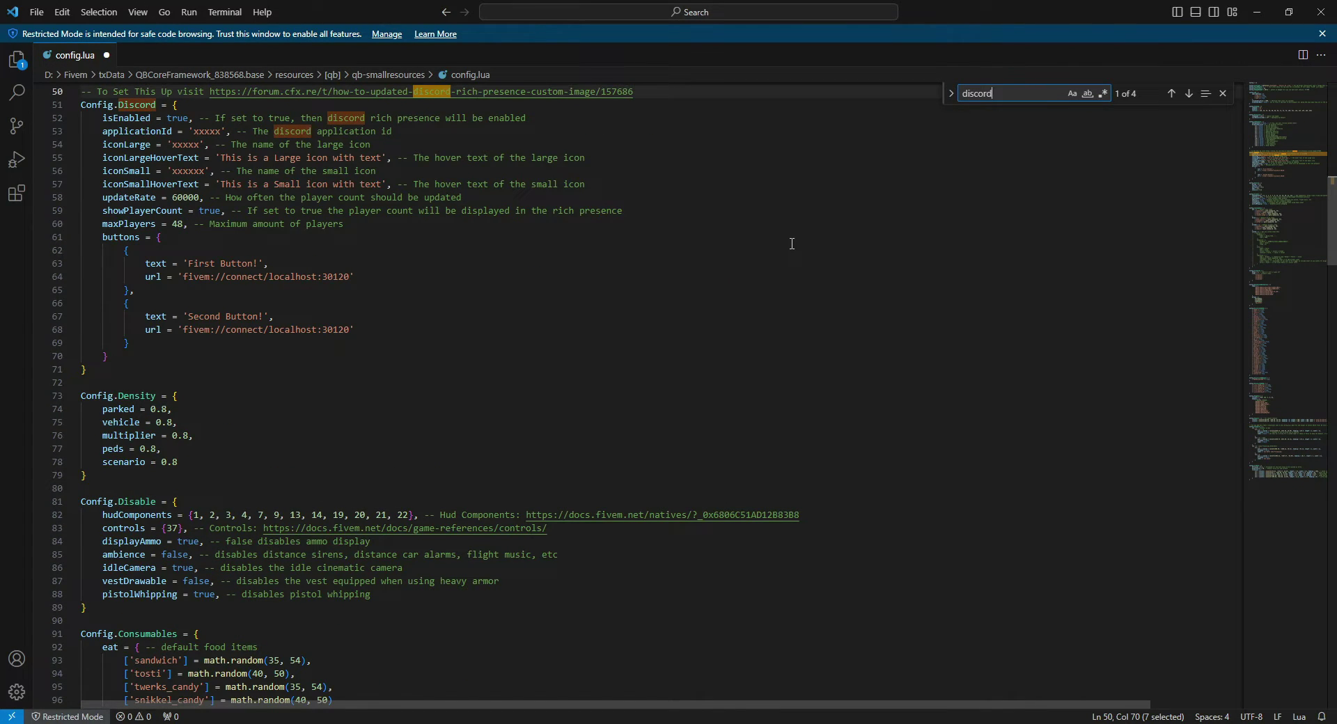
scroll(792, 243, "up", 1)
mouse_move(188, 153)
left_mouse_down()
mouse_move(102, 153)
mouse_move(167, 153)
left_mouse_up()
type("true")
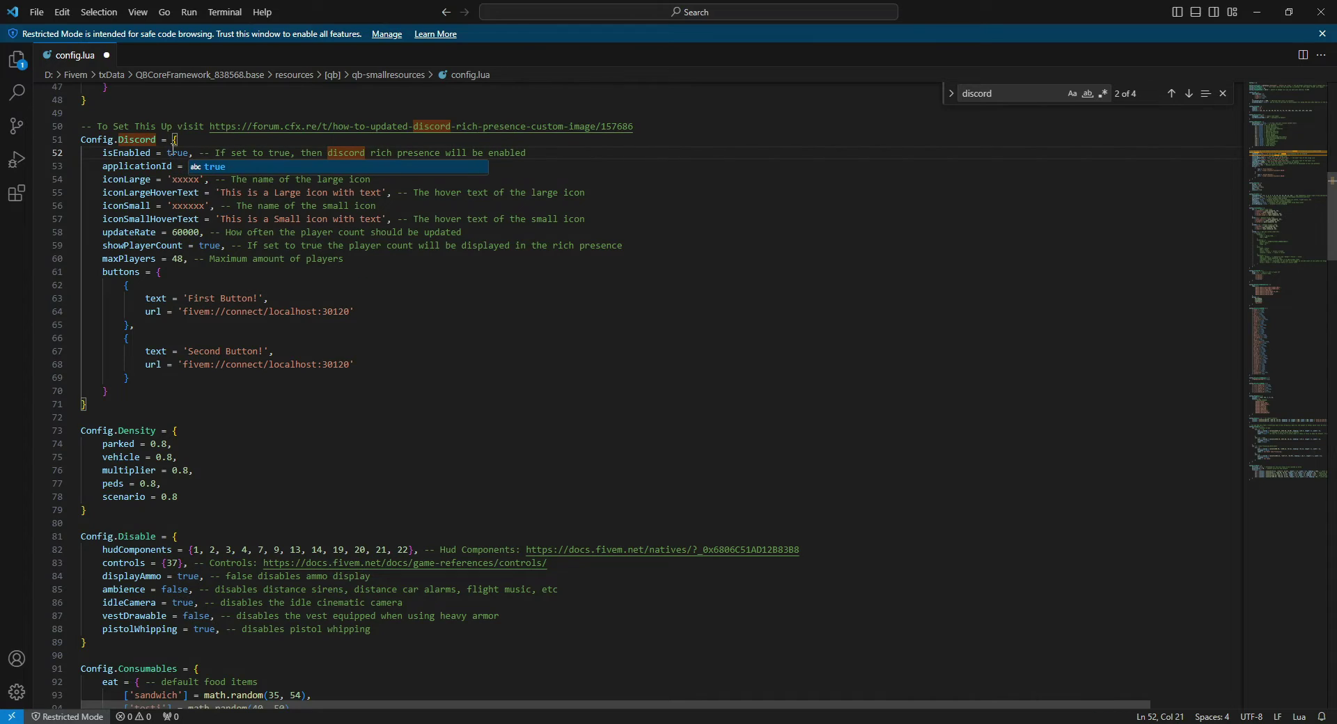
left_click(442, 321)
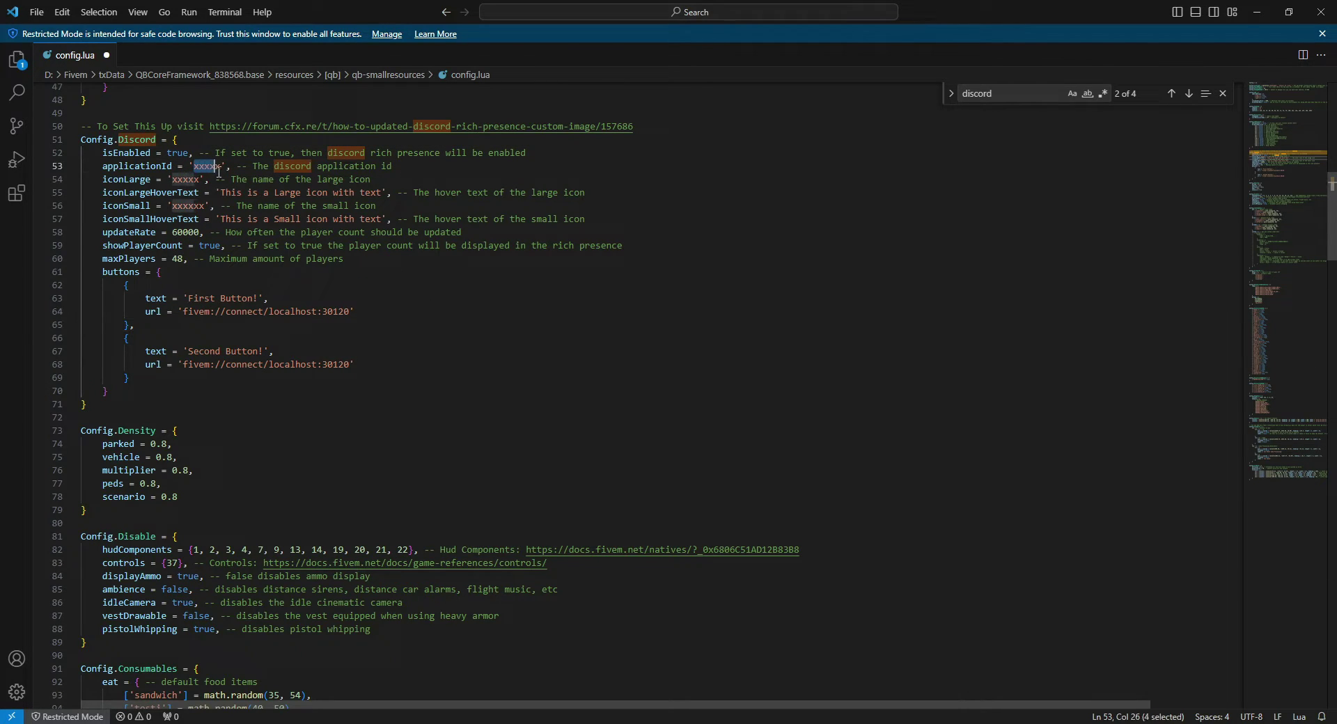
Step: Switch to the Discord Developer Portal in Chrome and create an application named GTA 6 BETA, agreeing to the developer terms
key("alt+Tab")
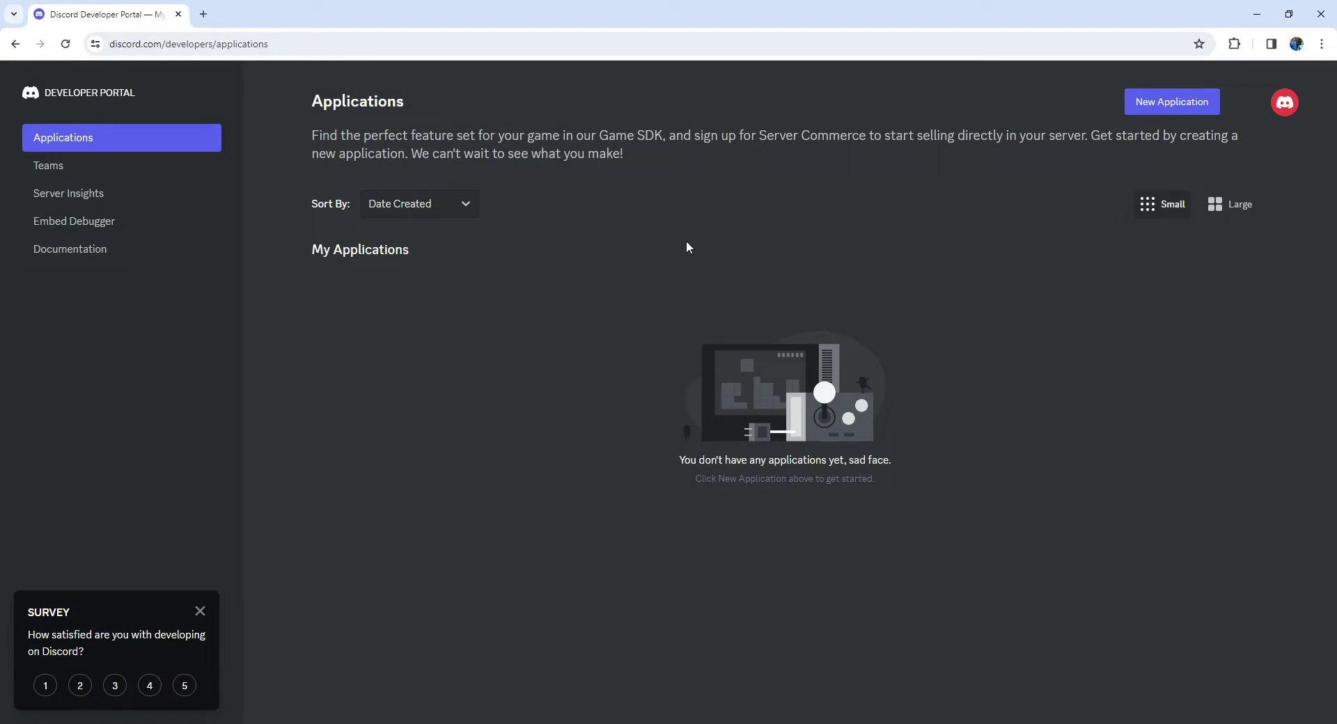
left_click(202, 44)
left_click(432, 411)
left_click(1170, 103)
left_click(625, 364)
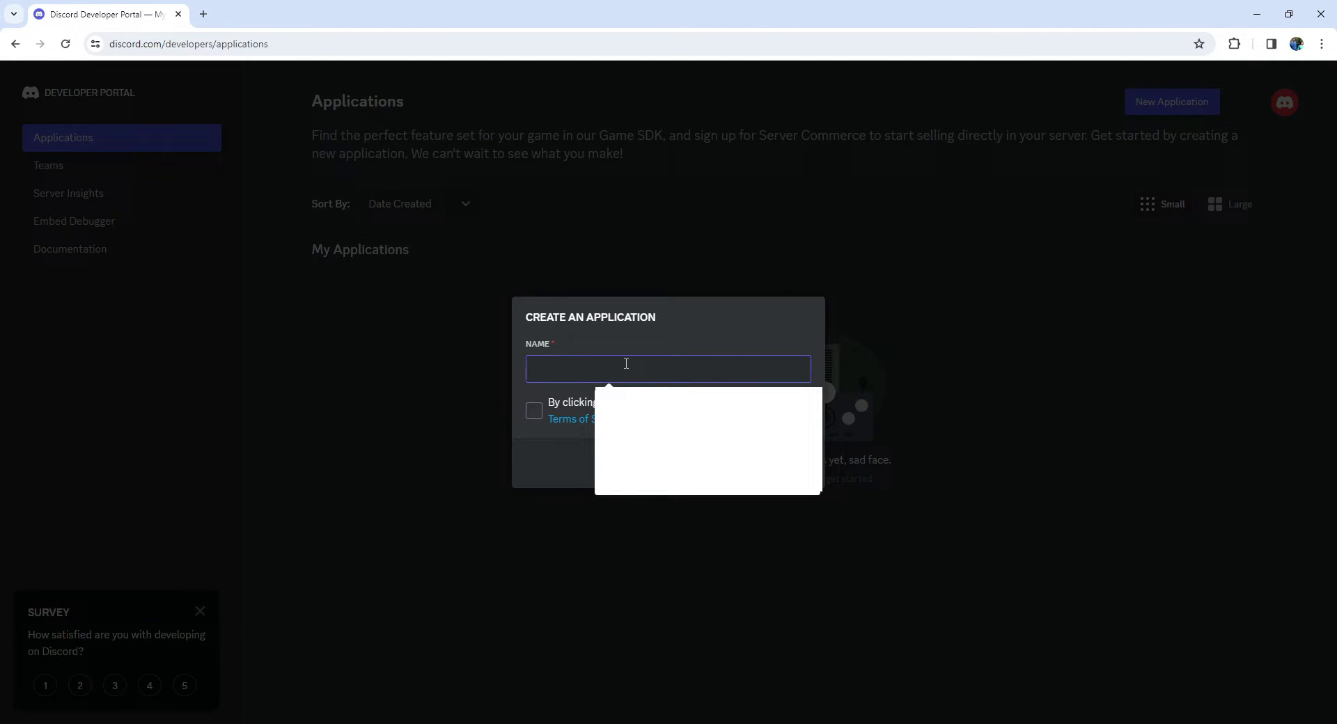
type("Gta")
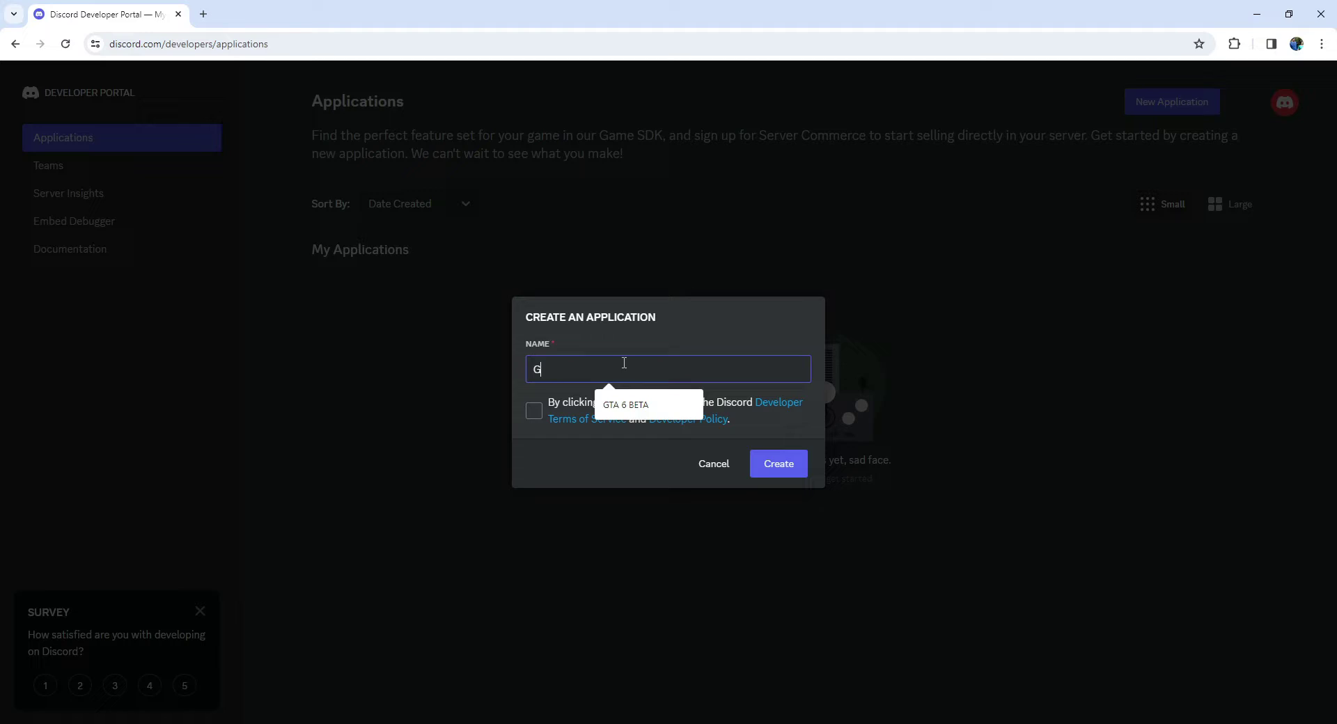
left_click(627, 409)
left_click(530, 412)
left_click(799, 466)
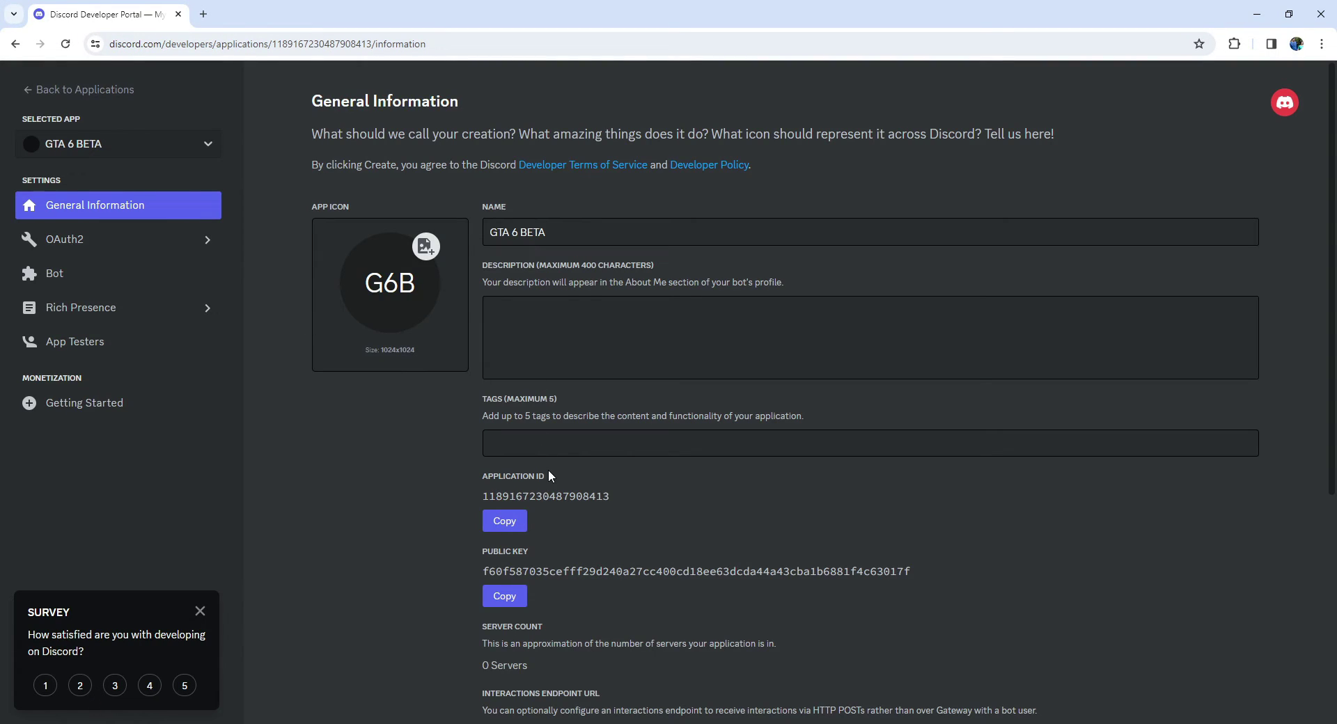
Step: Copy the new application's ID and paste it as the applicationId value in config.lua in Visual Studio Code
left_click_drag(486, 498, 610, 497)
left_click(504, 521)
key("alt+Tab")
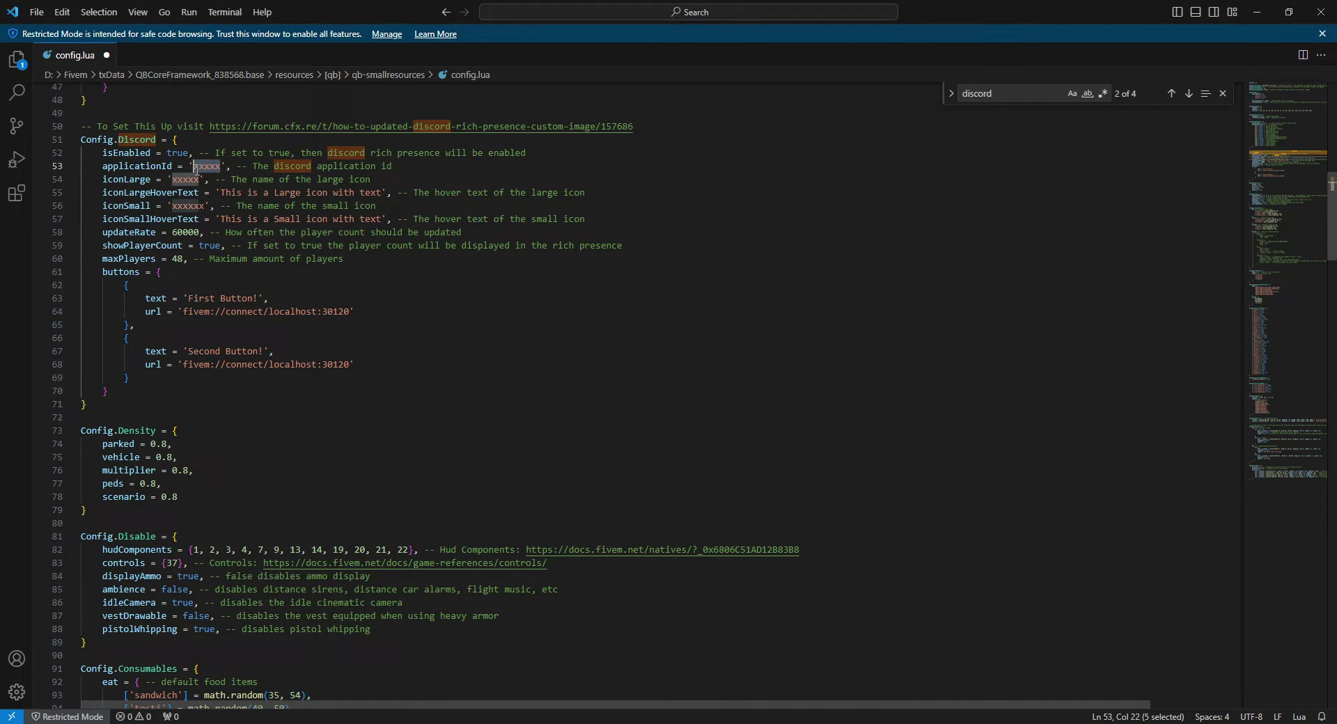
key("ctrl+v")
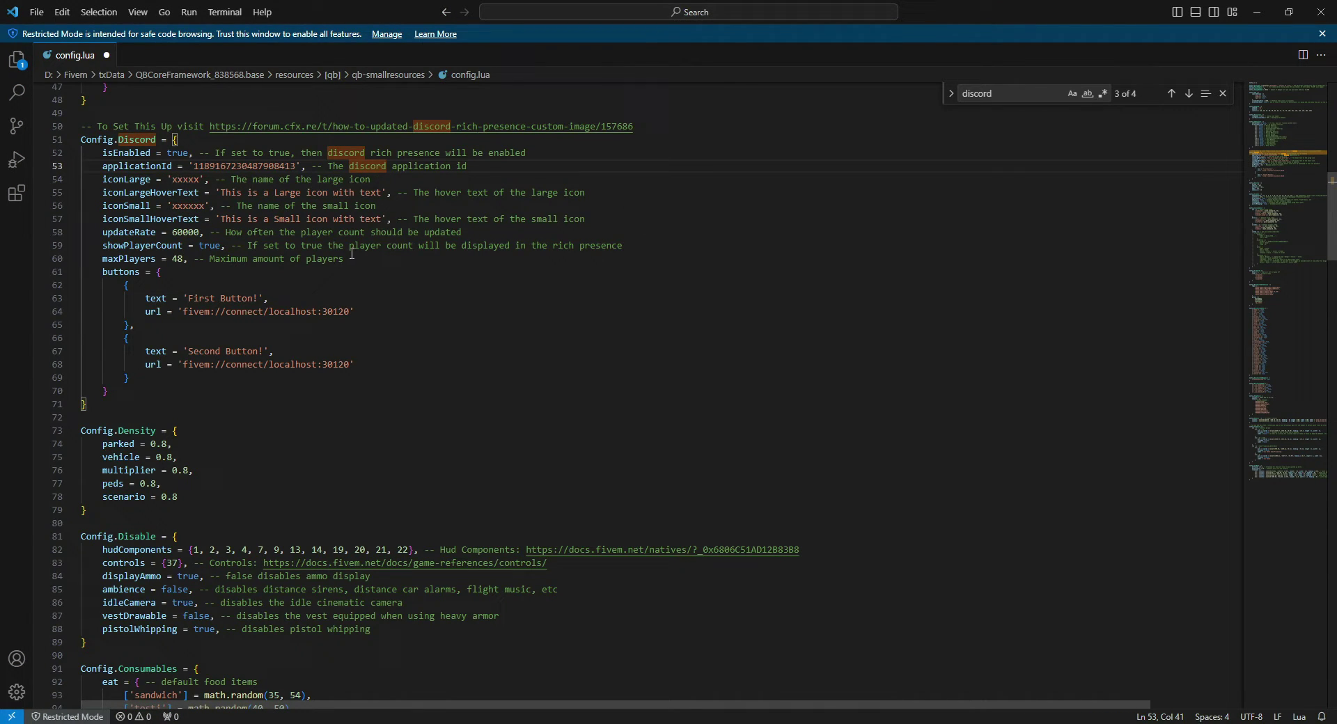
left_click(356, 272)
left_click(1224, 93)
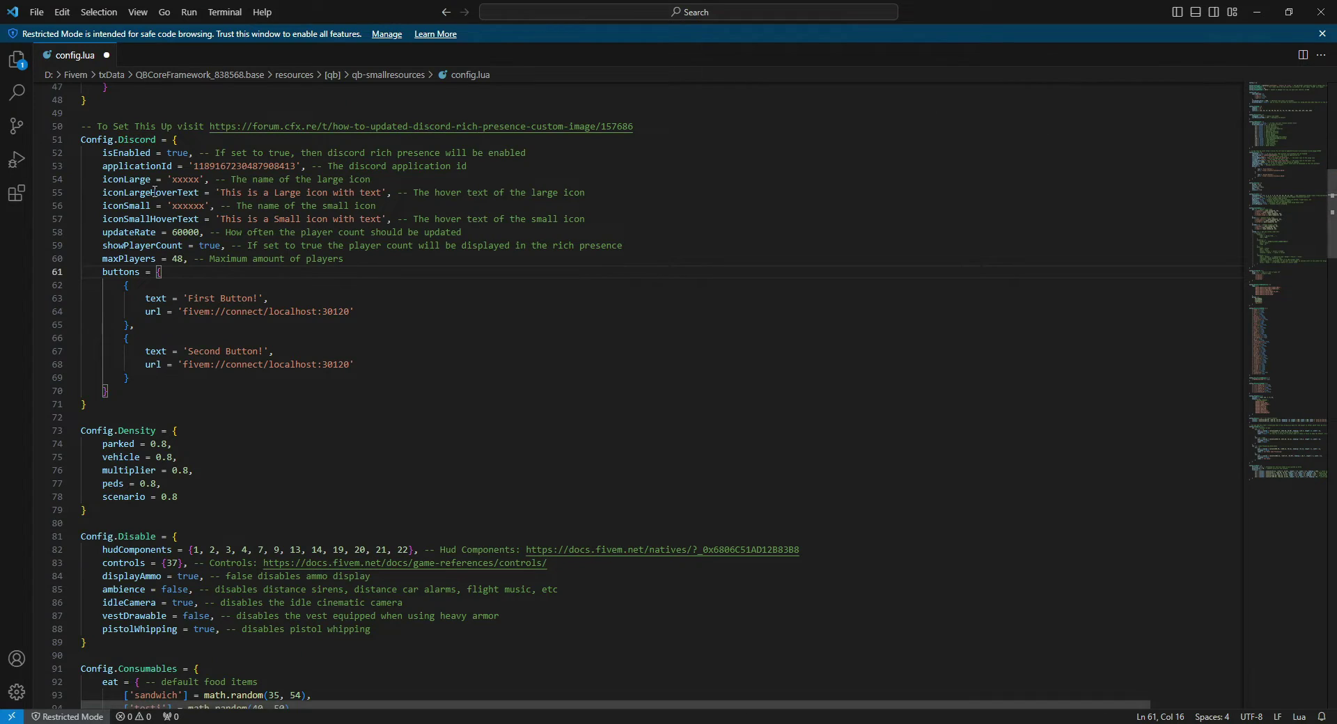
Step: Return to the Discord Developer Portal in Chrome and open the GTA 6 BETA application's Rich Presence art assets
double_click(106, 179)
left_click(204, 192)
key("alt+Tab")
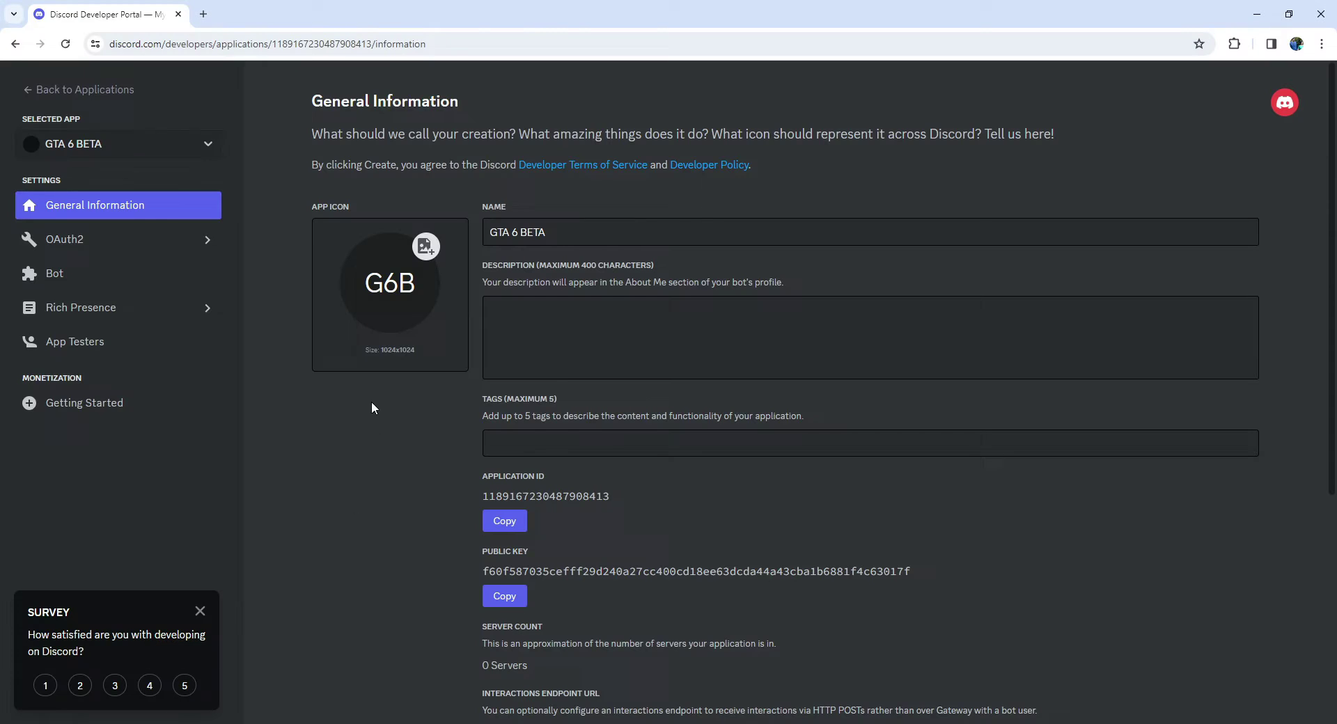
scroll(371, 402, "down", 1)
scroll(791, 430, "down", 4)
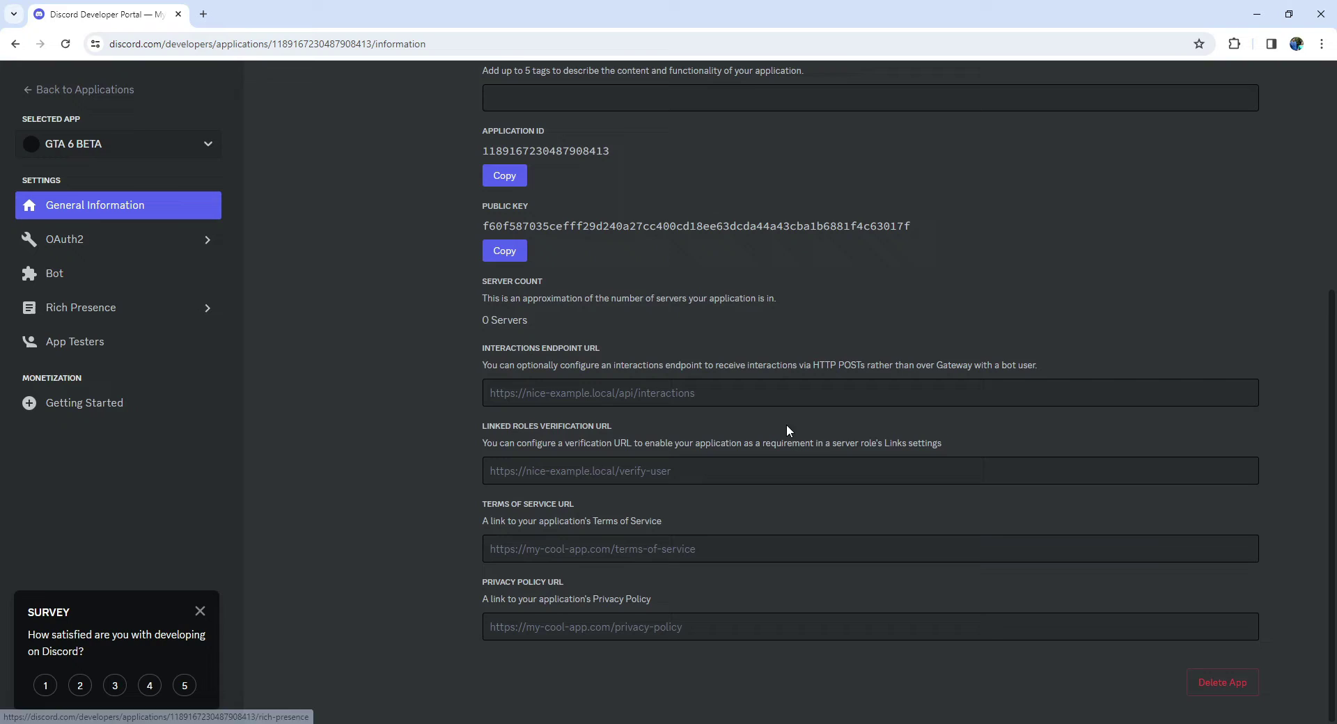
left_click(92, 310)
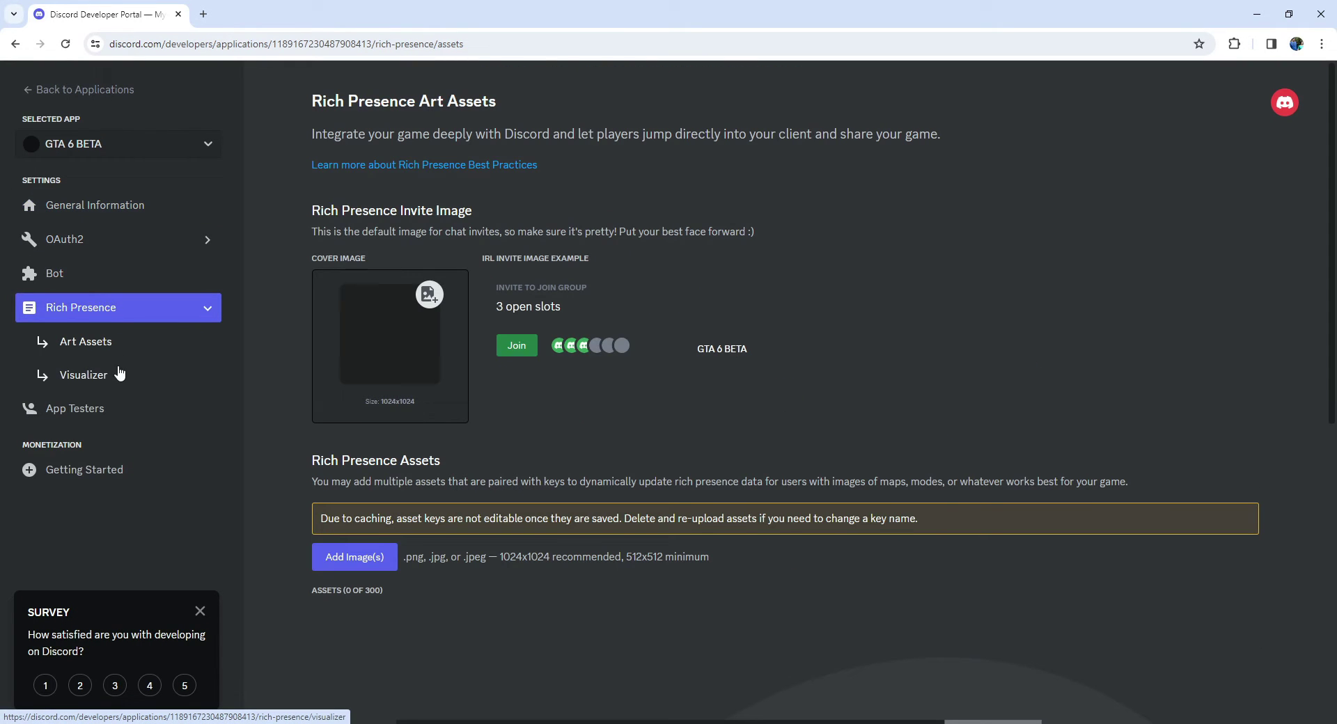
Step: Upload the GTA 6 PNG from the Desktop as a Rich Presence asset and save the changes
left_click_drag(426, 557, 621, 558)
left_click(355, 557)
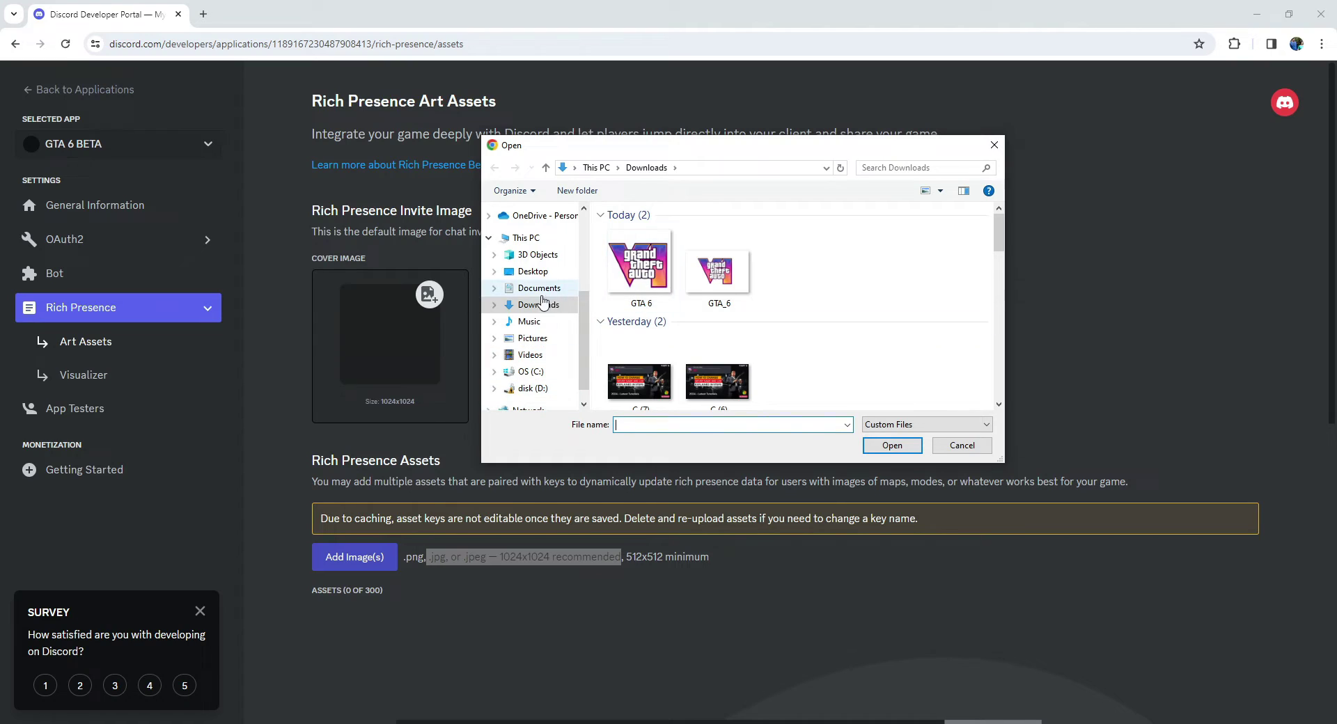
left_click(533, 271)
left_click(647, 320)
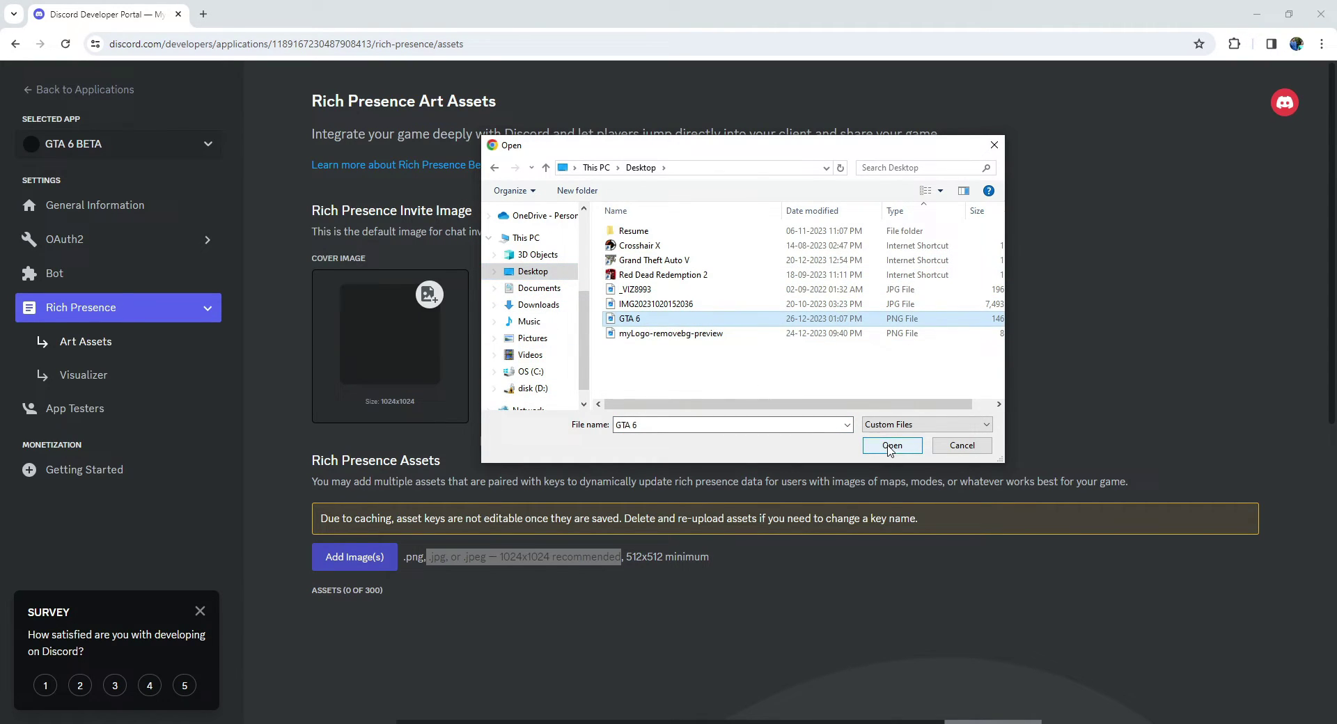
left_click(871, 445)
scroll(622, 519, "down", 1)
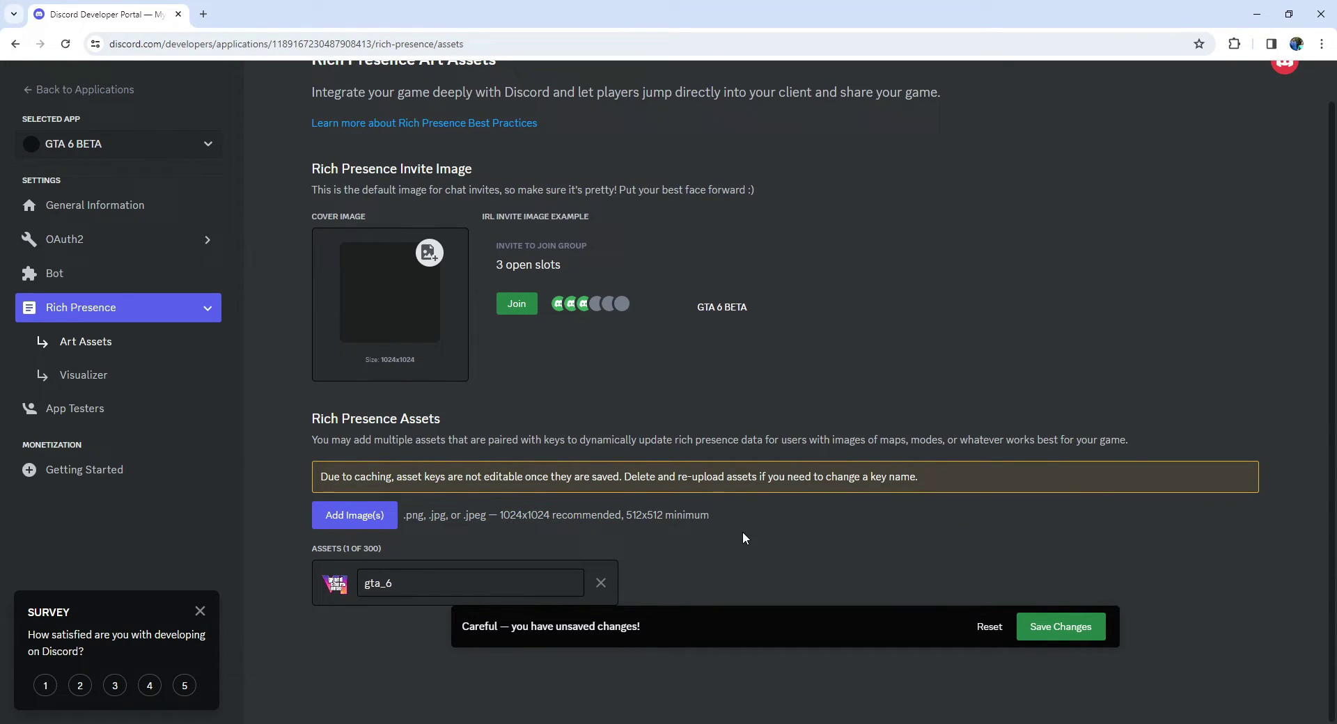
left_click_drag(743, 532, 626, 519)
left_click(1043, 631)
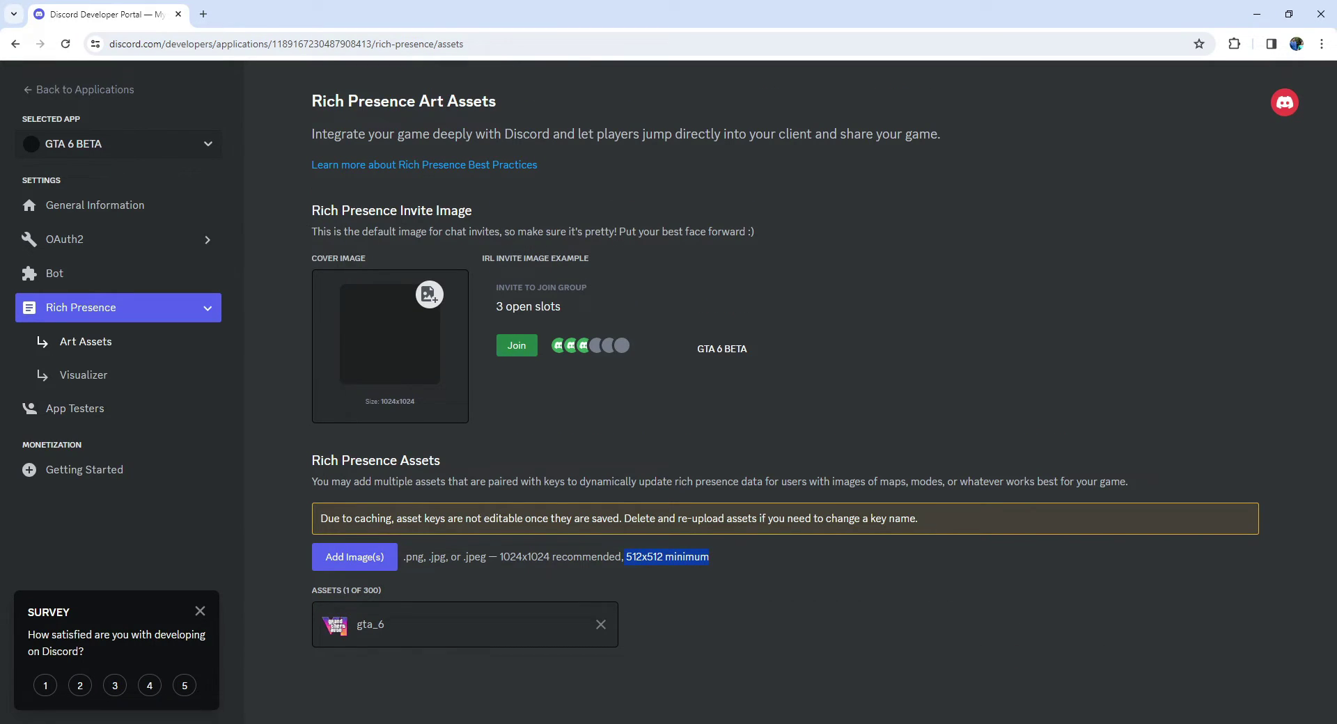
Step: Set iconLarge in config.lua to the uploaded asset's key, gta_6, checking the name against the Developer Portal
left_click(403, 627)
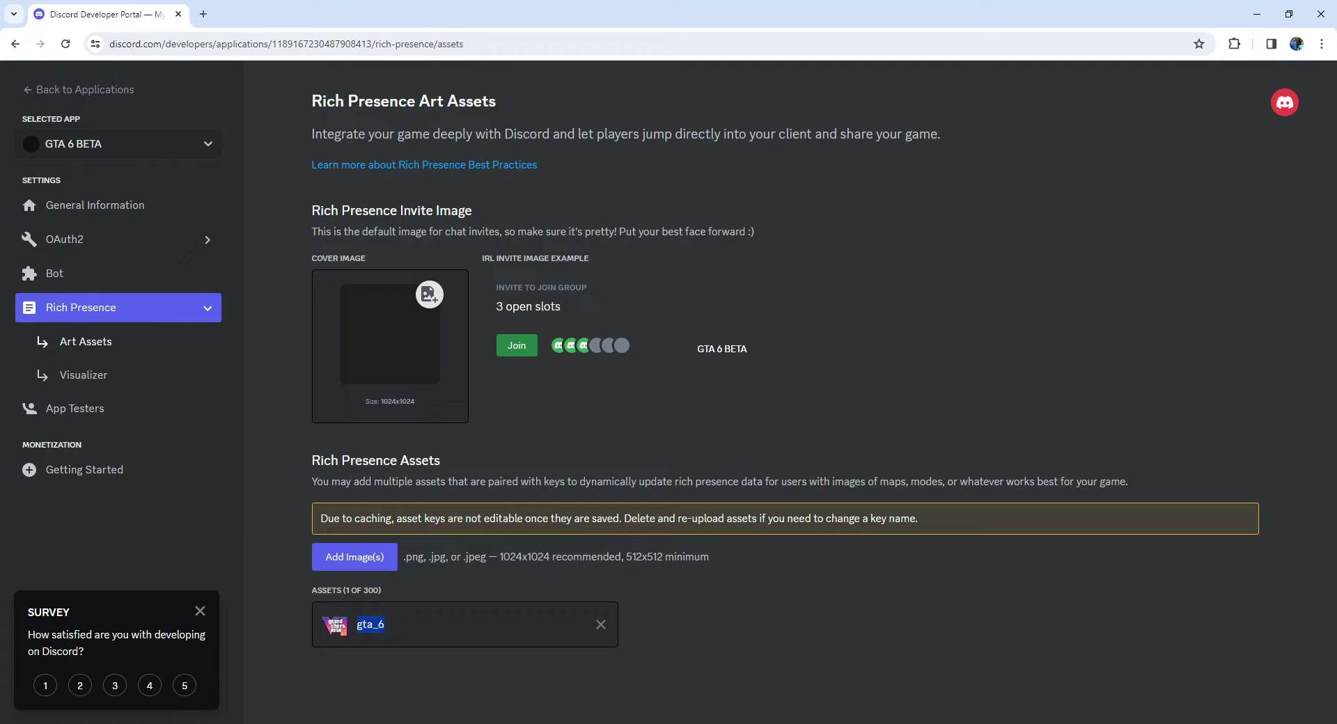
key("alt+Tab")
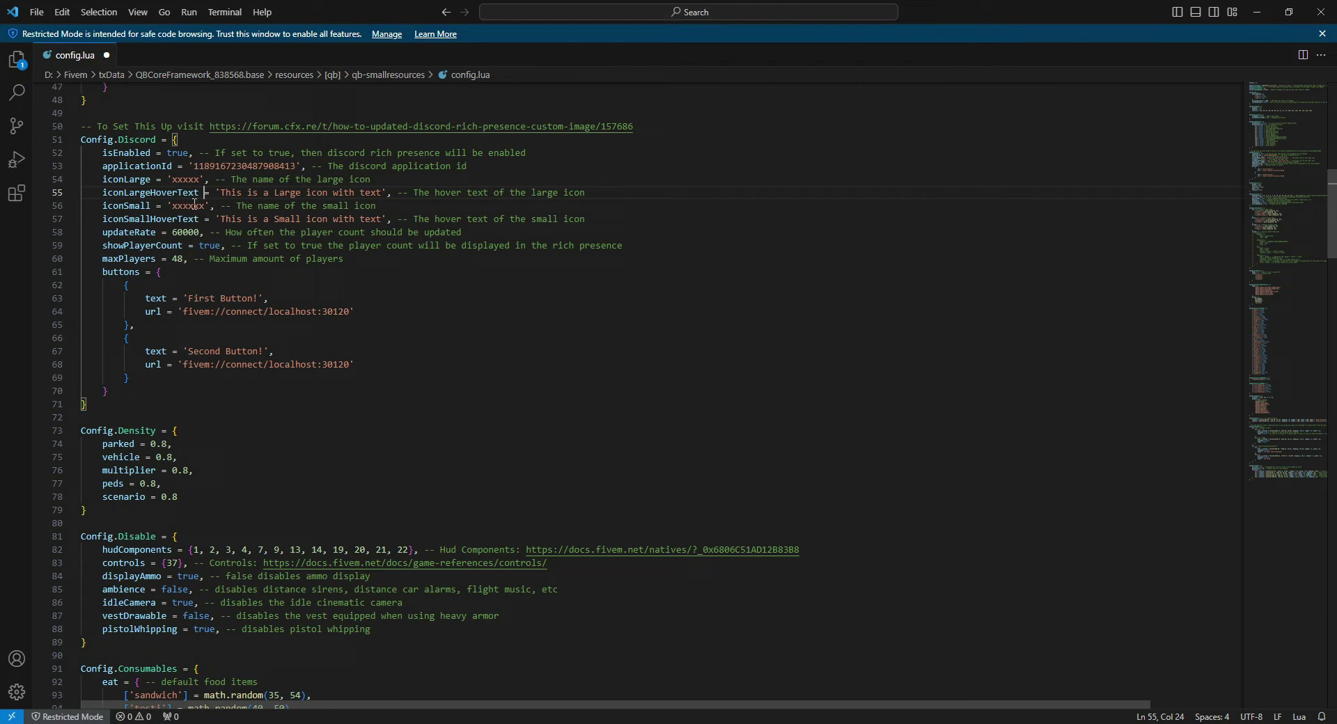
double_click(200, 180)
type("gta_6")
key("alt+Tab")
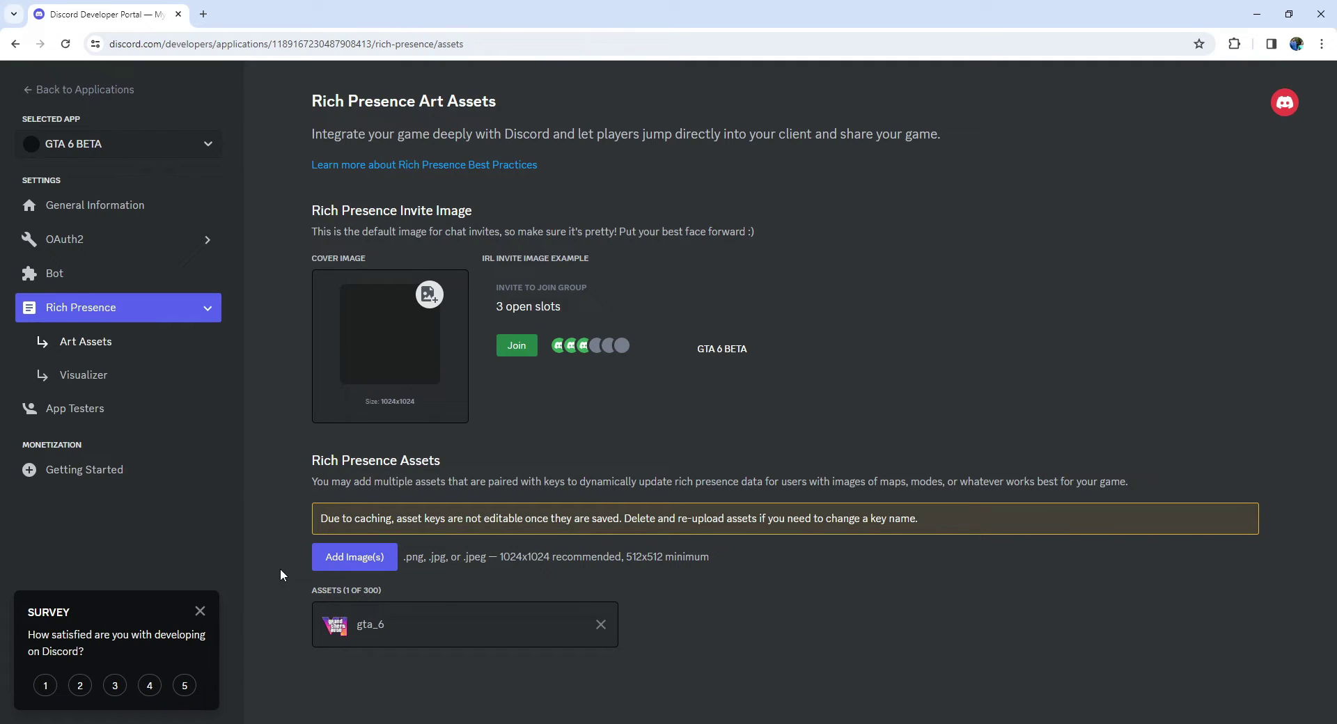
key("alt+Tab")
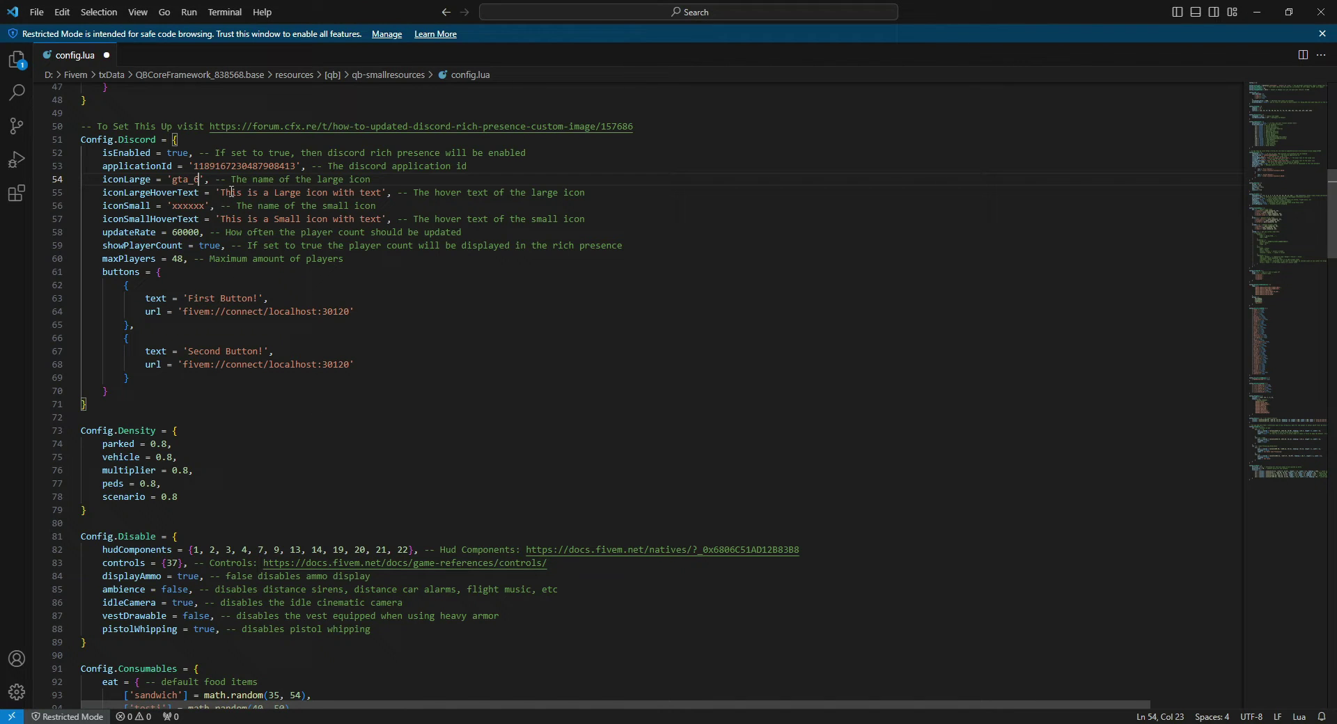
left_click_drag(221, 193, 382, 191)
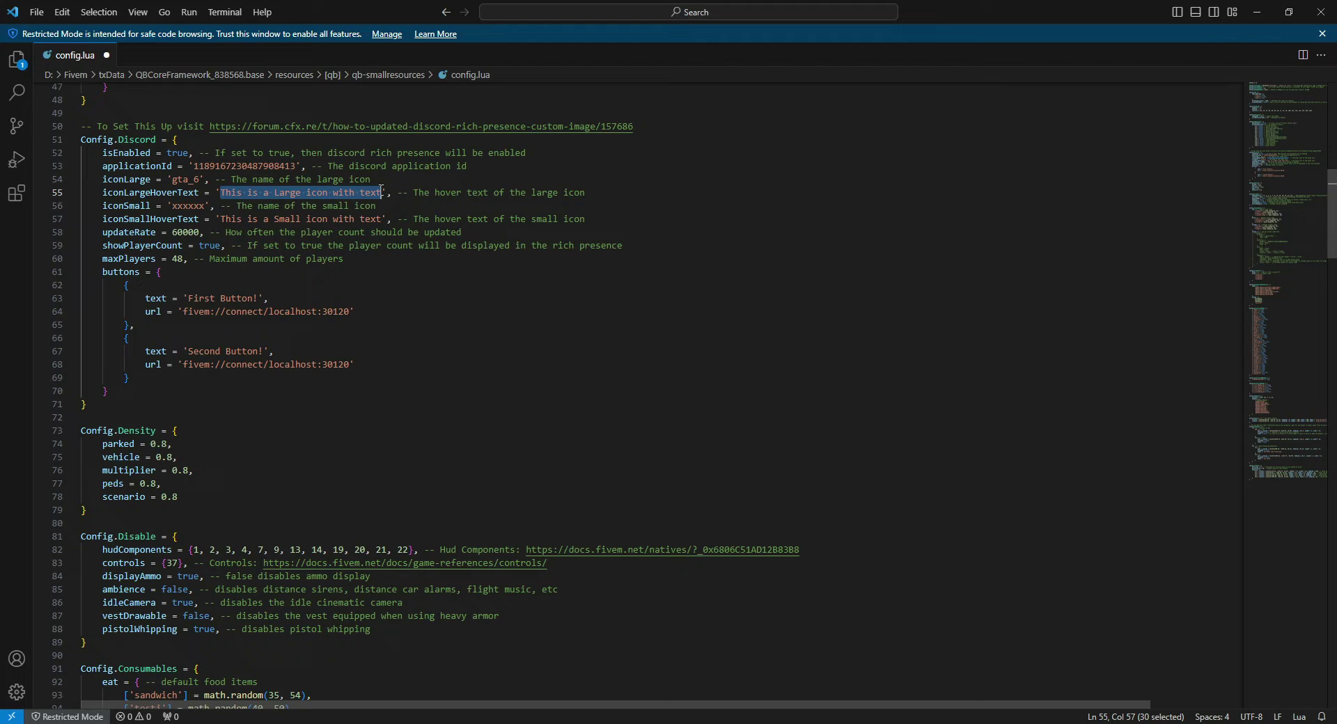
left_click(174, 219)
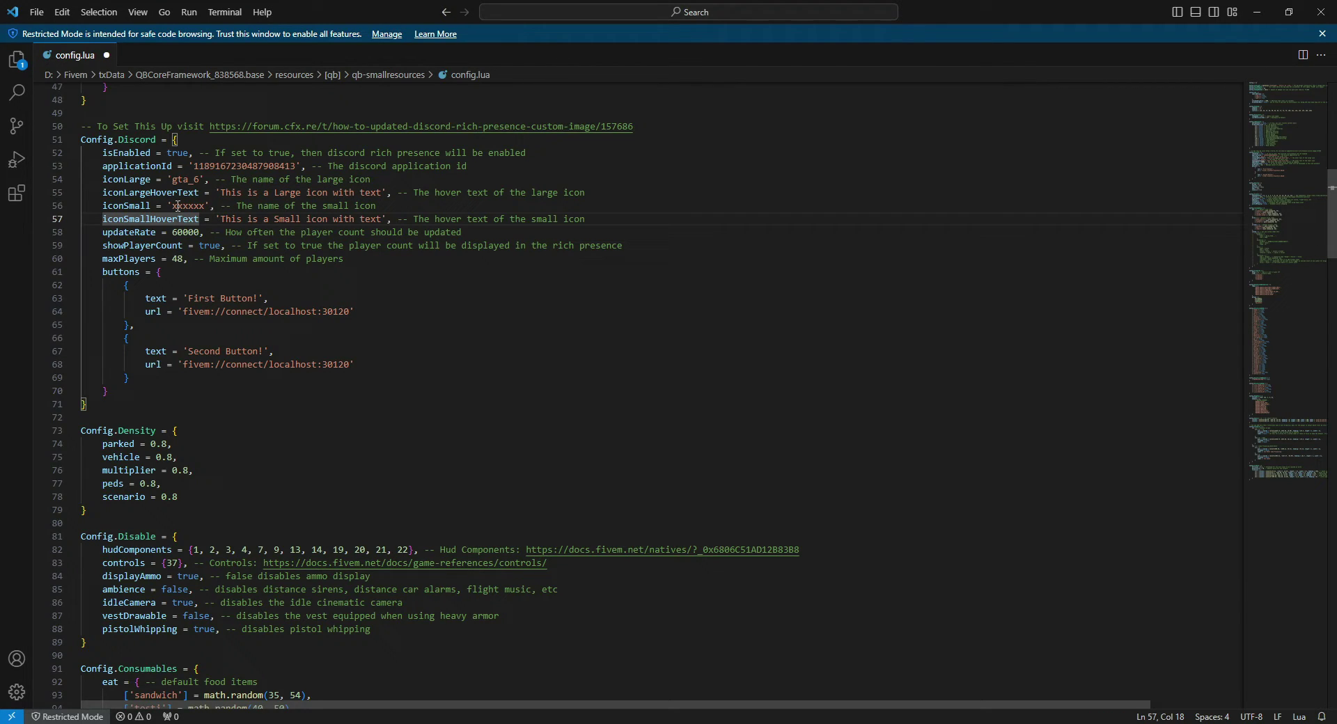
left_click(263, 364)
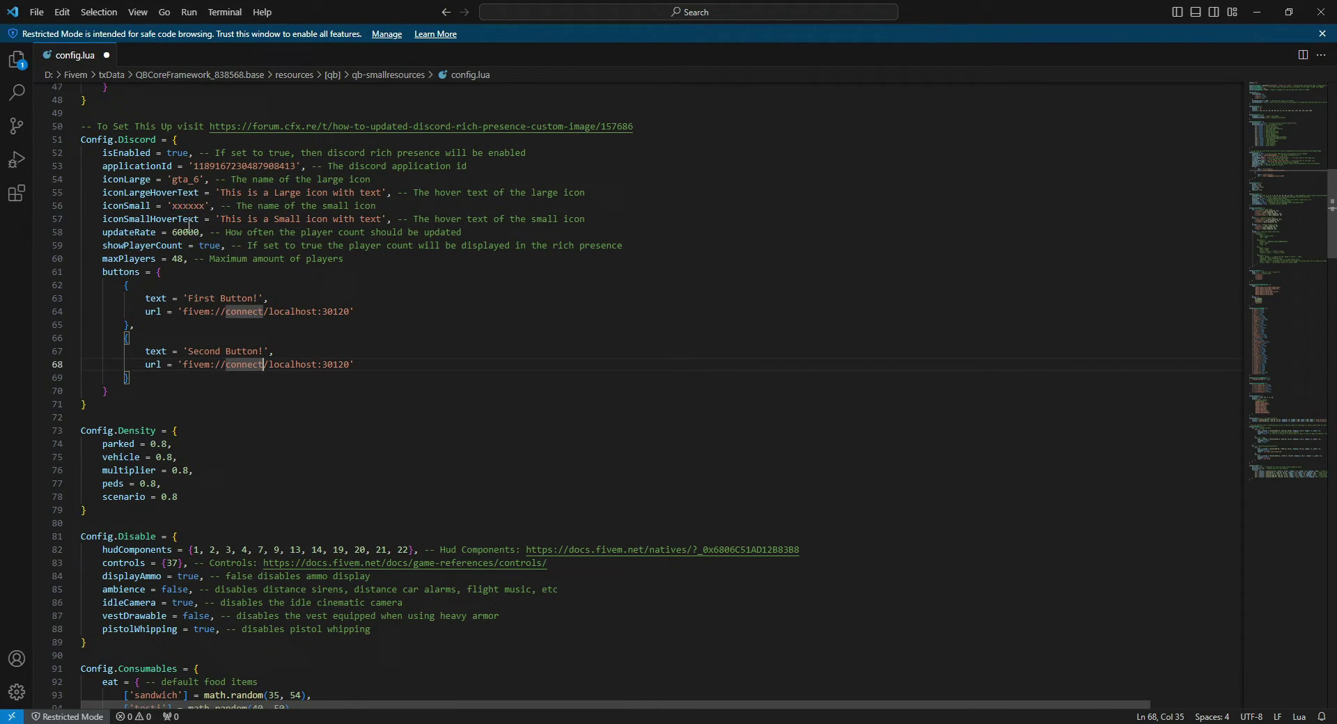
left_click(188, 205)
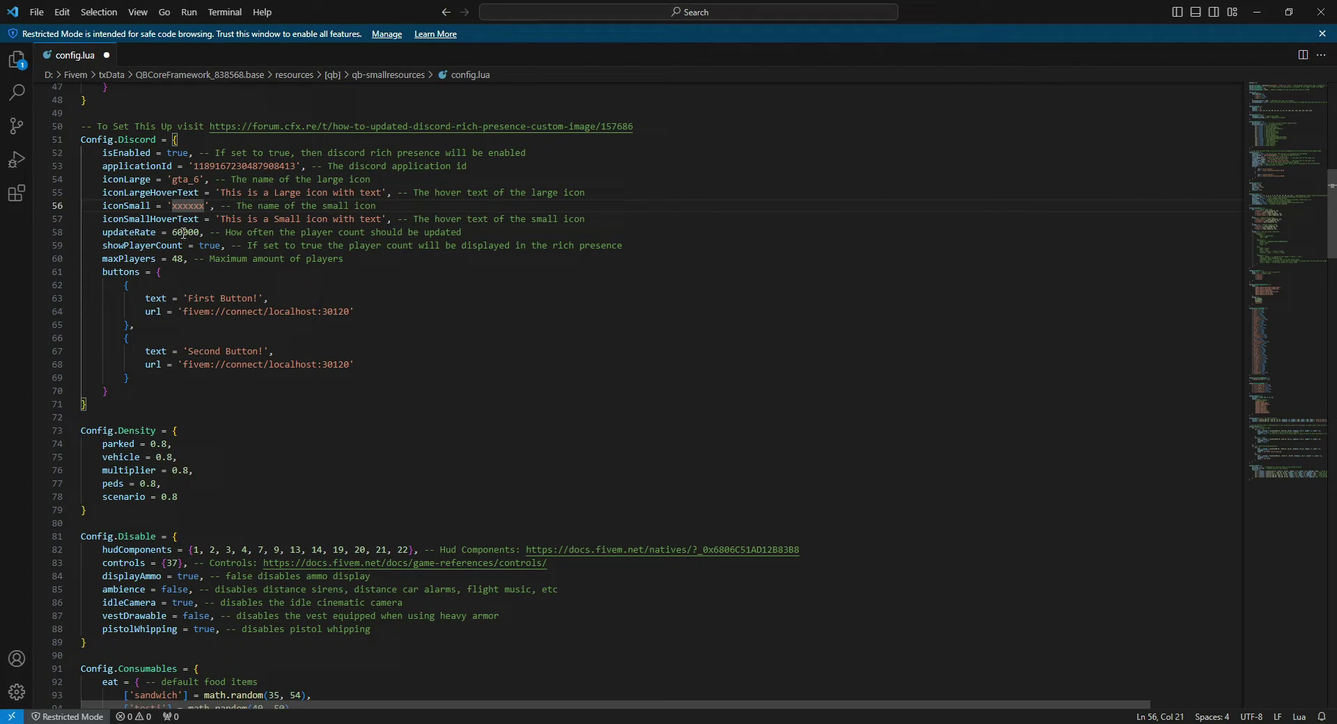
left_click_drag(172, 232, 184, 232)
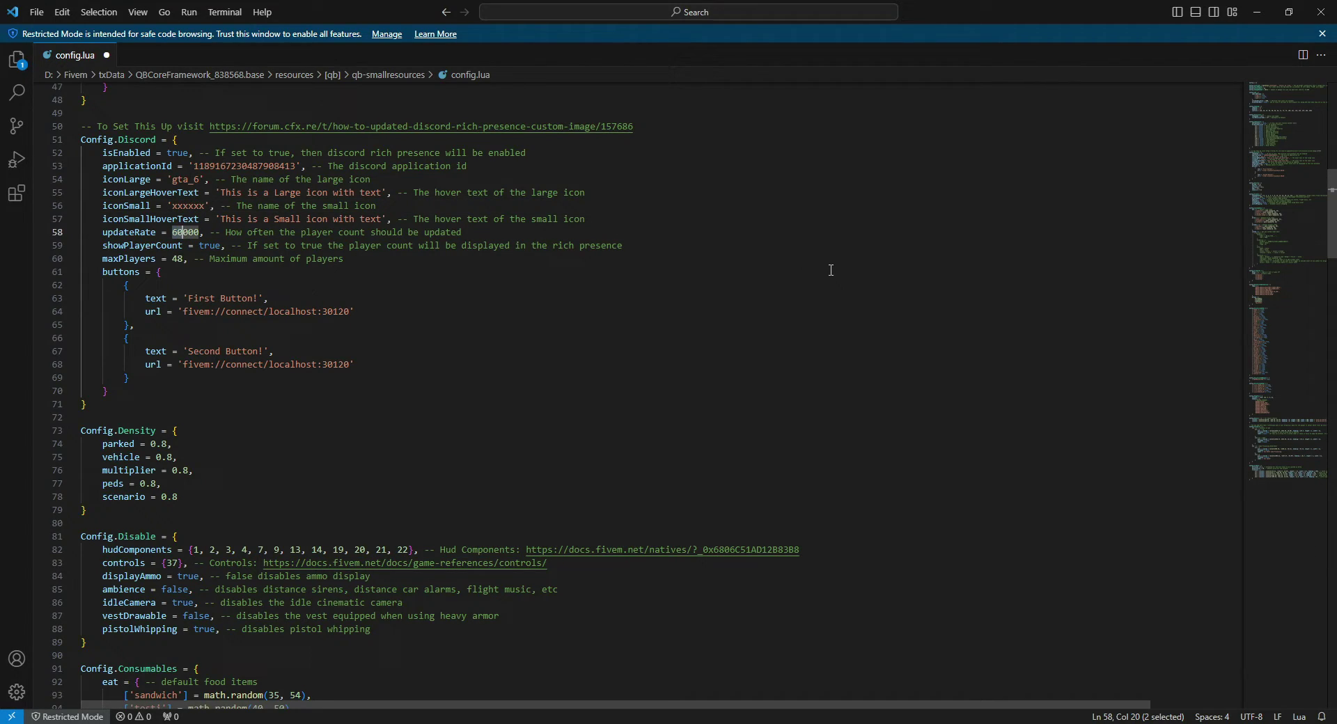
Step: Set updateRate to 20000 and maxPlayers to 2048 in the Config.Discord block
type("20")
left_click(172, 259)
type("20")
left_click(409, 287)
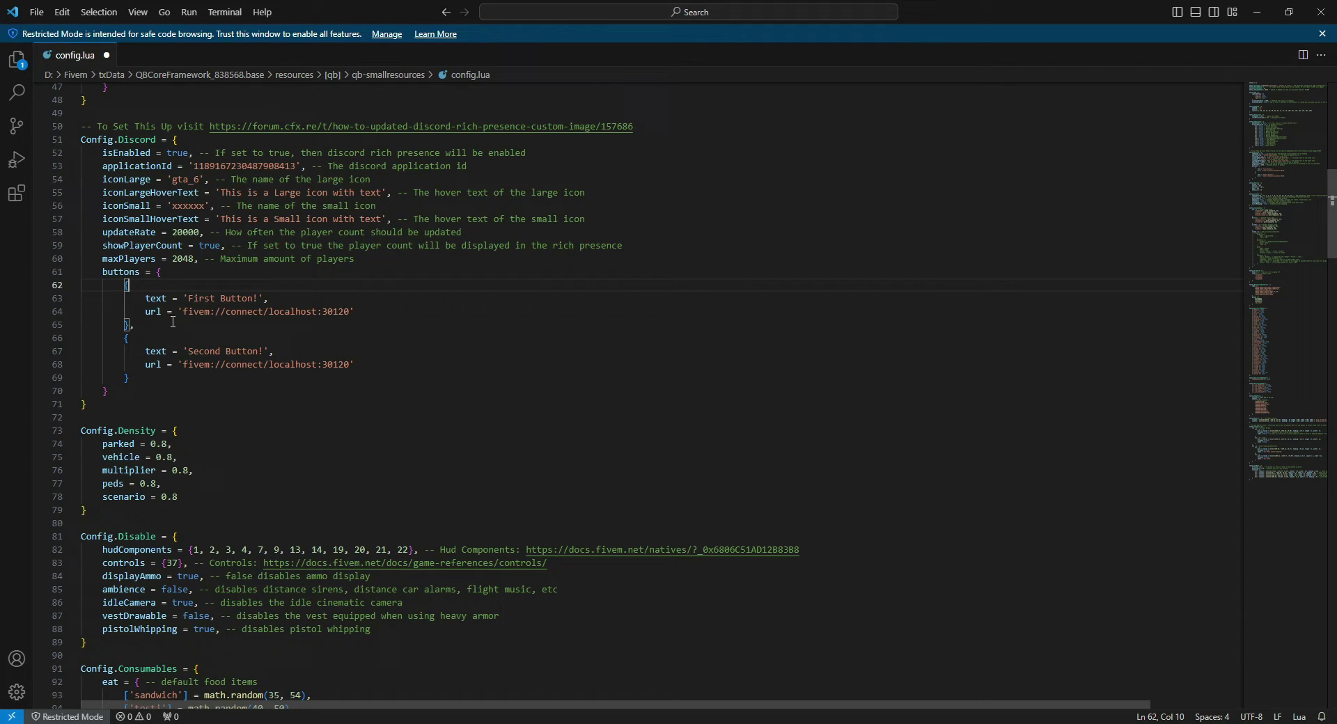
left_click_drag(172, 260, 179, 261)
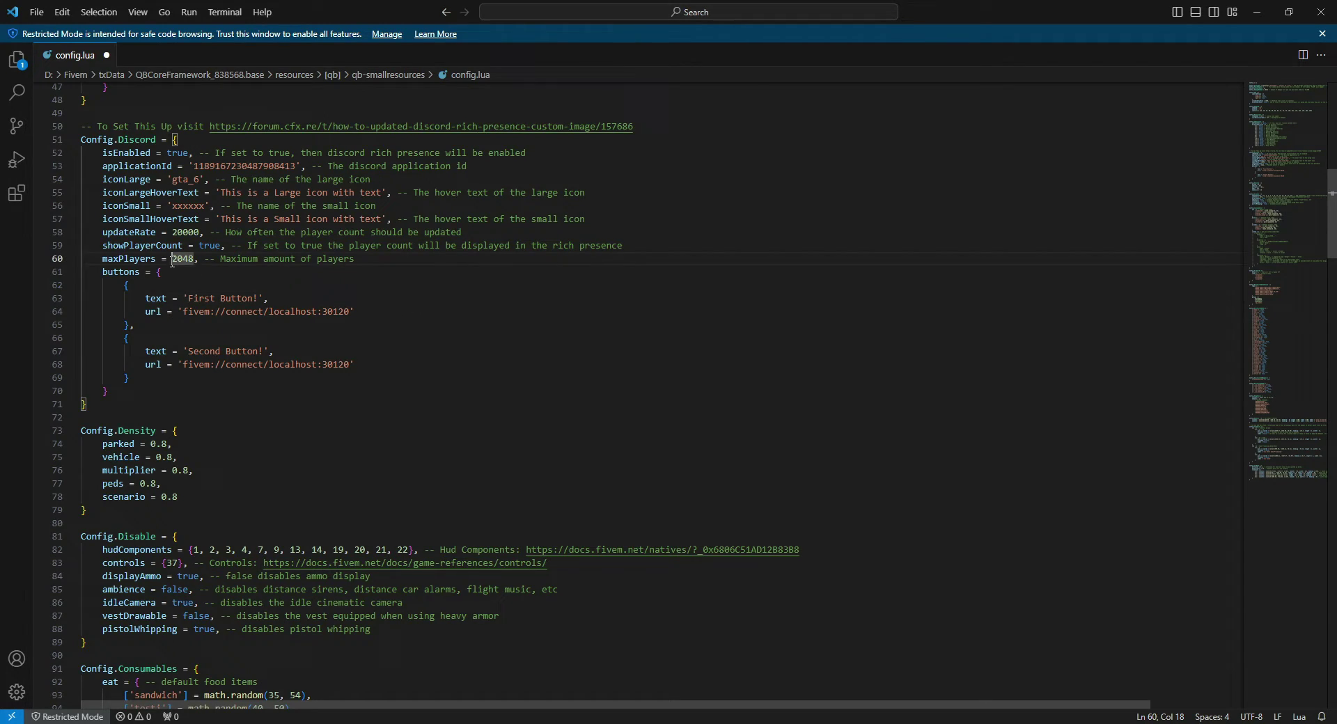
left_click(376, 312)
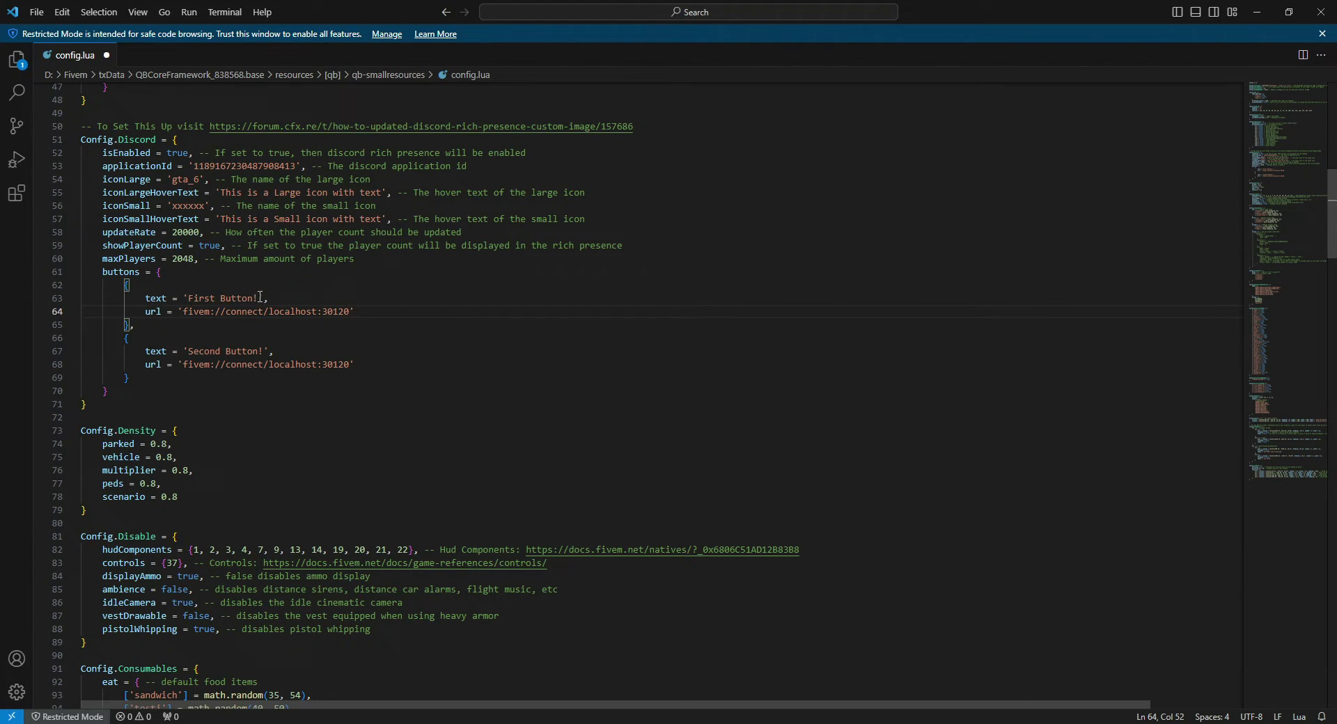
left_click_drag(259, 297, 188, 297)
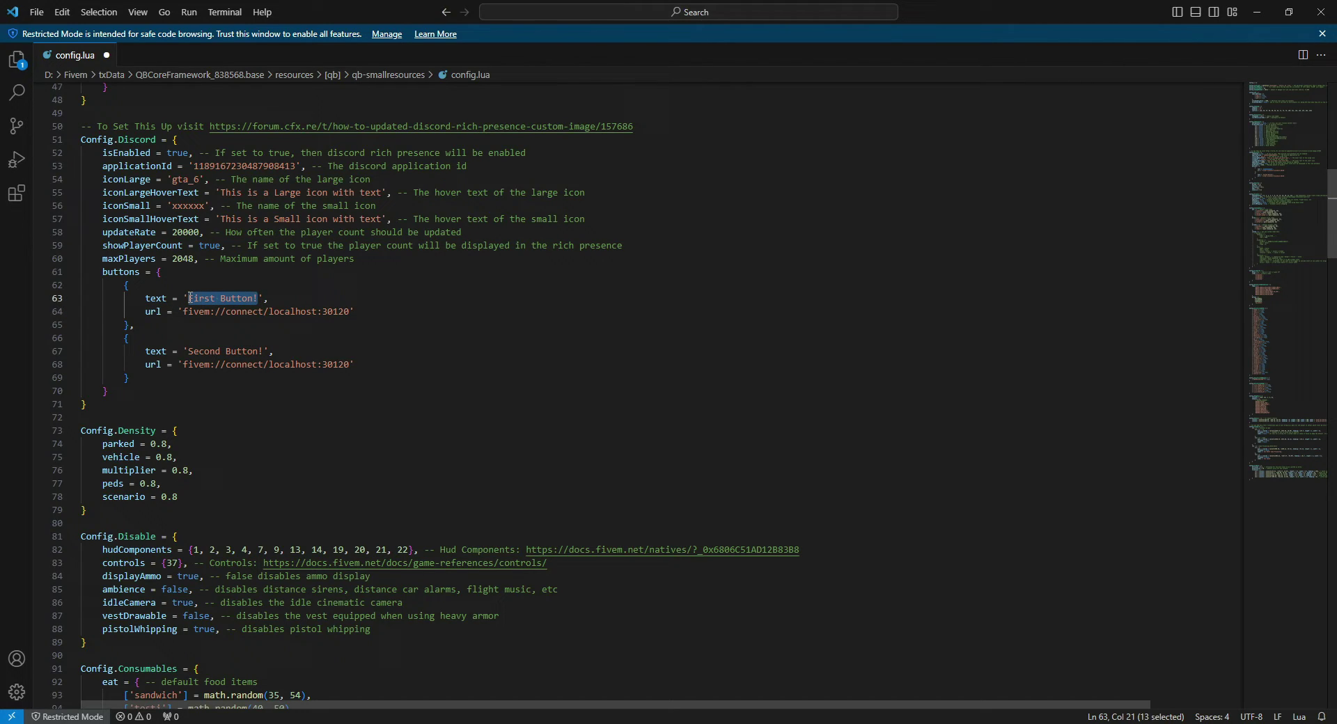
type("GTA")
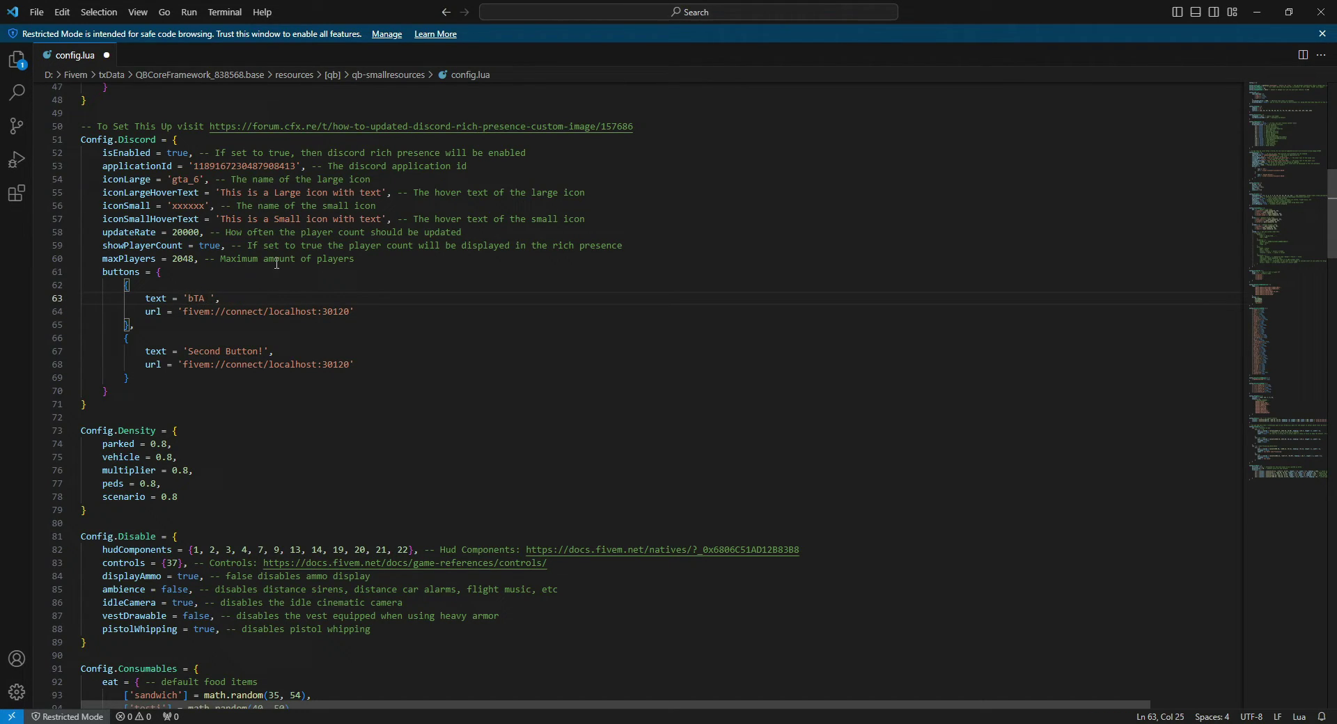
key("BackSpace")
key("BackSpace")
key("BackSpace")
key("BackSpace")
type("BETA ENTRY")
left_click_drag(351, 312, 184, 312)
type("https://www.rockstargames.com/newswire/article/ak73k92o47ko75/grand-theft-auto-community-update")
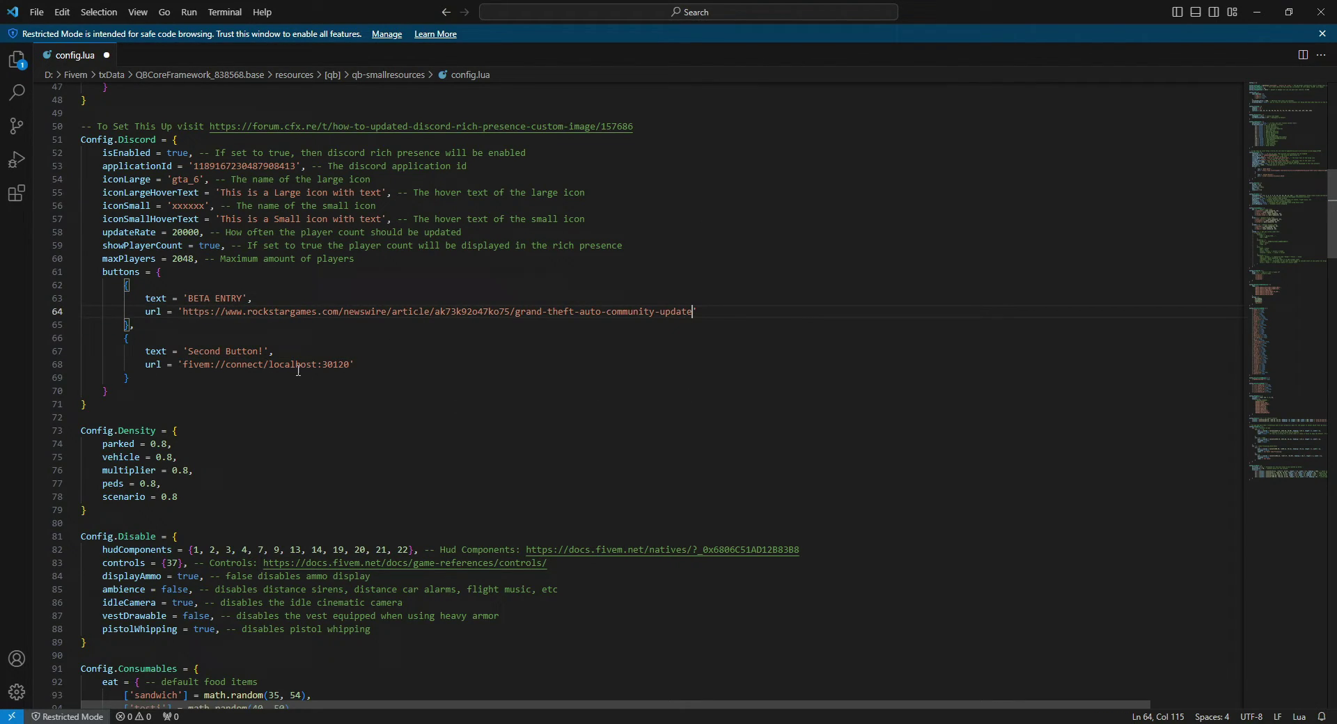
left_click_drag(262, 352, 190, 357)
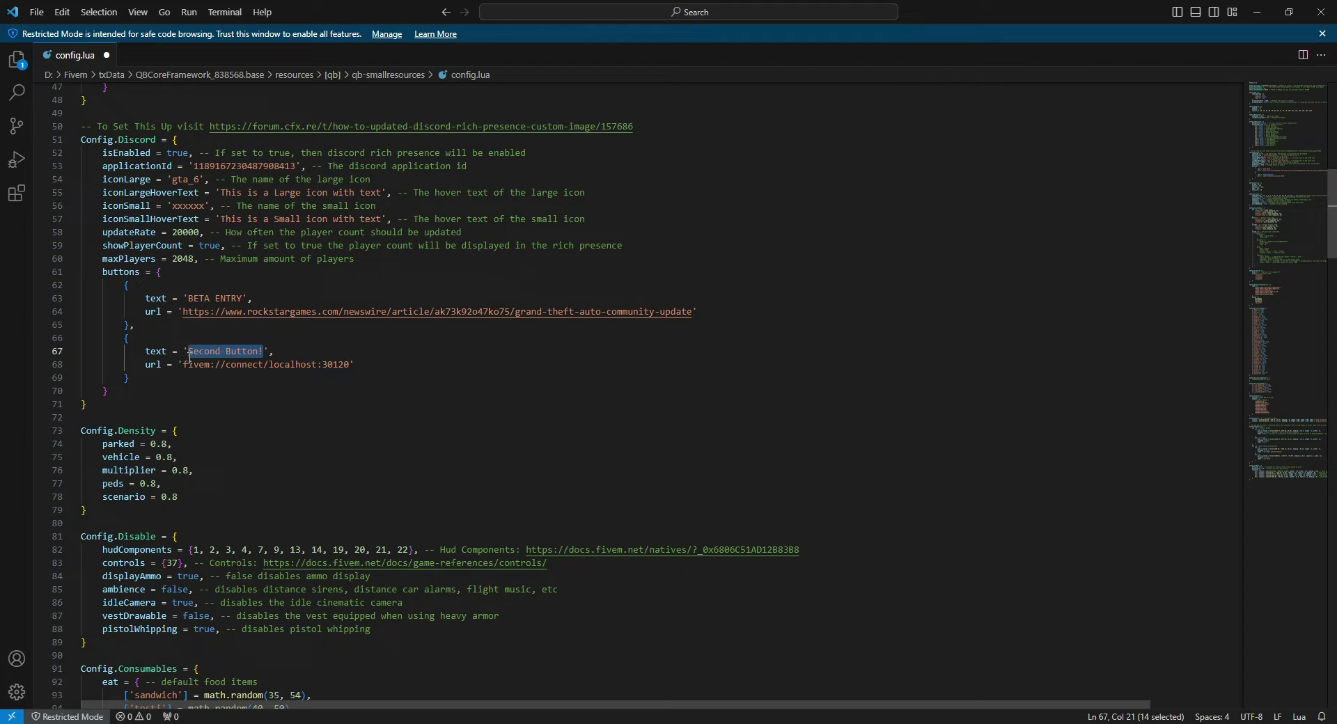
type("TRAILER")
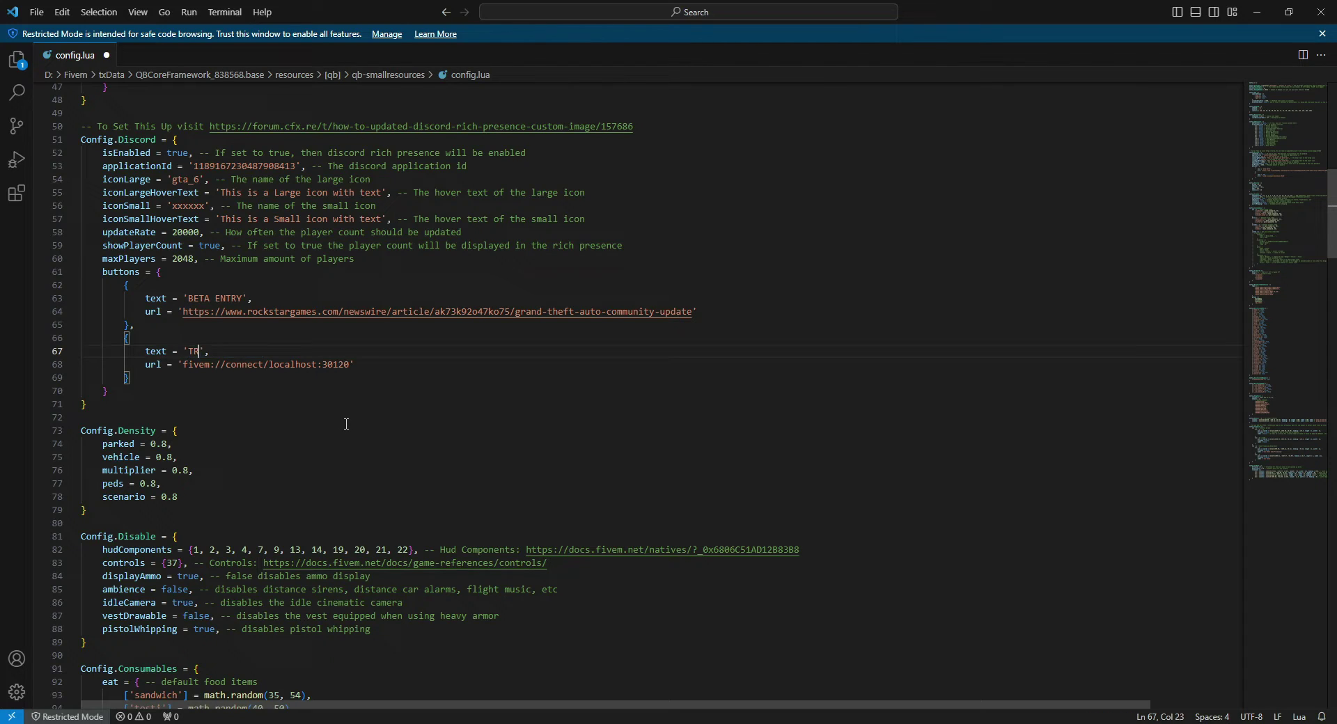
left_click_drag(352, 365, 184, 365)
type("https://www.youtube.com/watch?v=QdBZY2fkU-0")
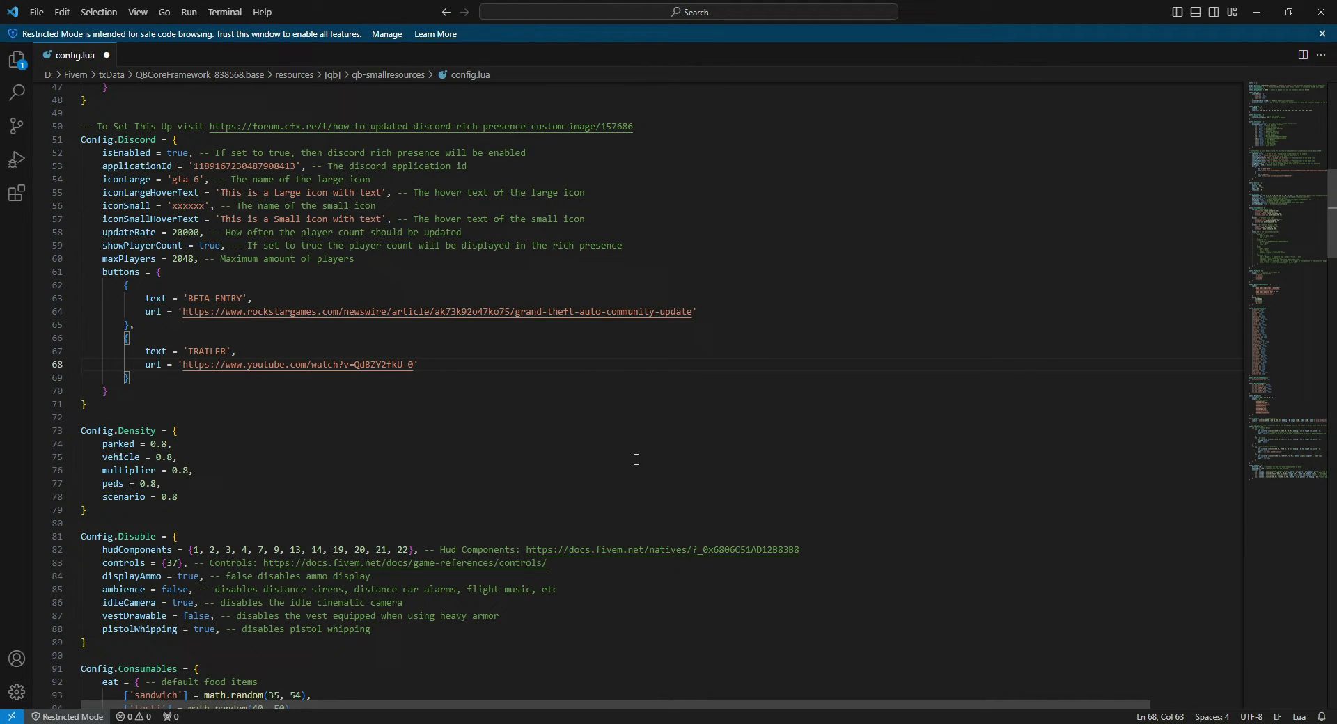
key("ctrl+s")
left_click(38, 12)
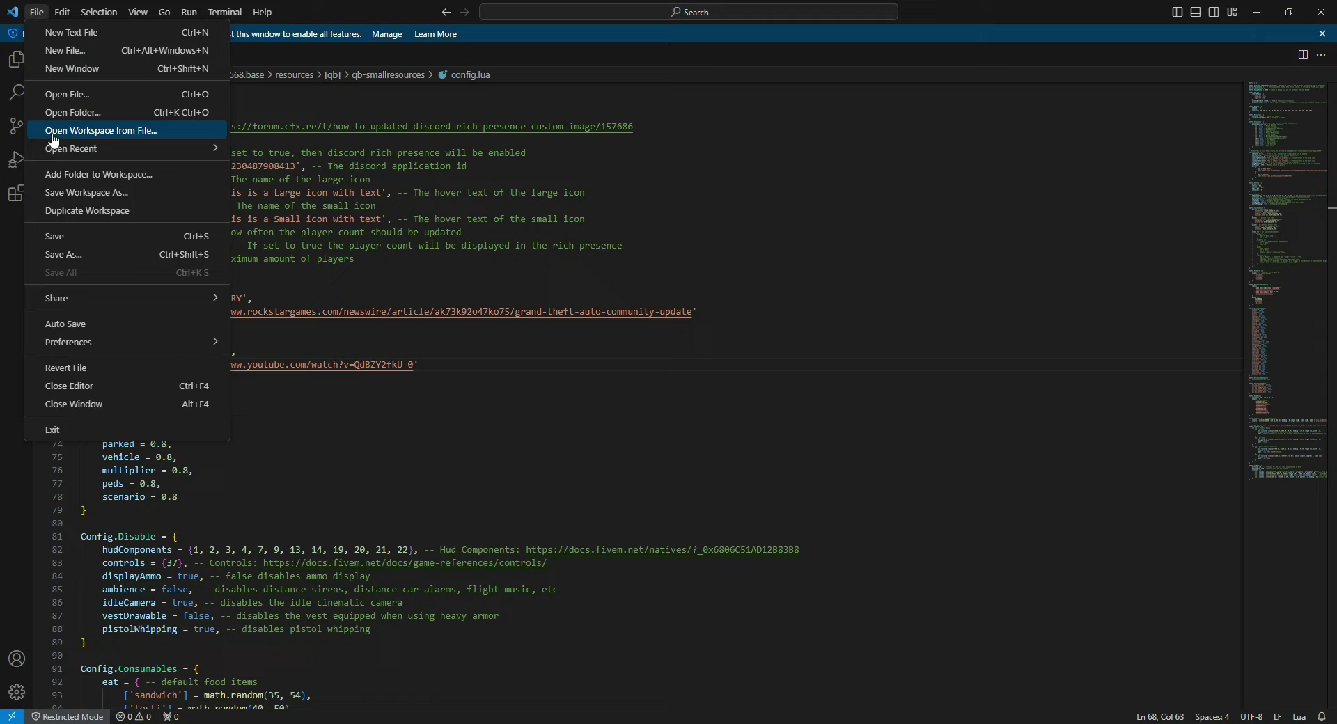
left_click(55, 237)
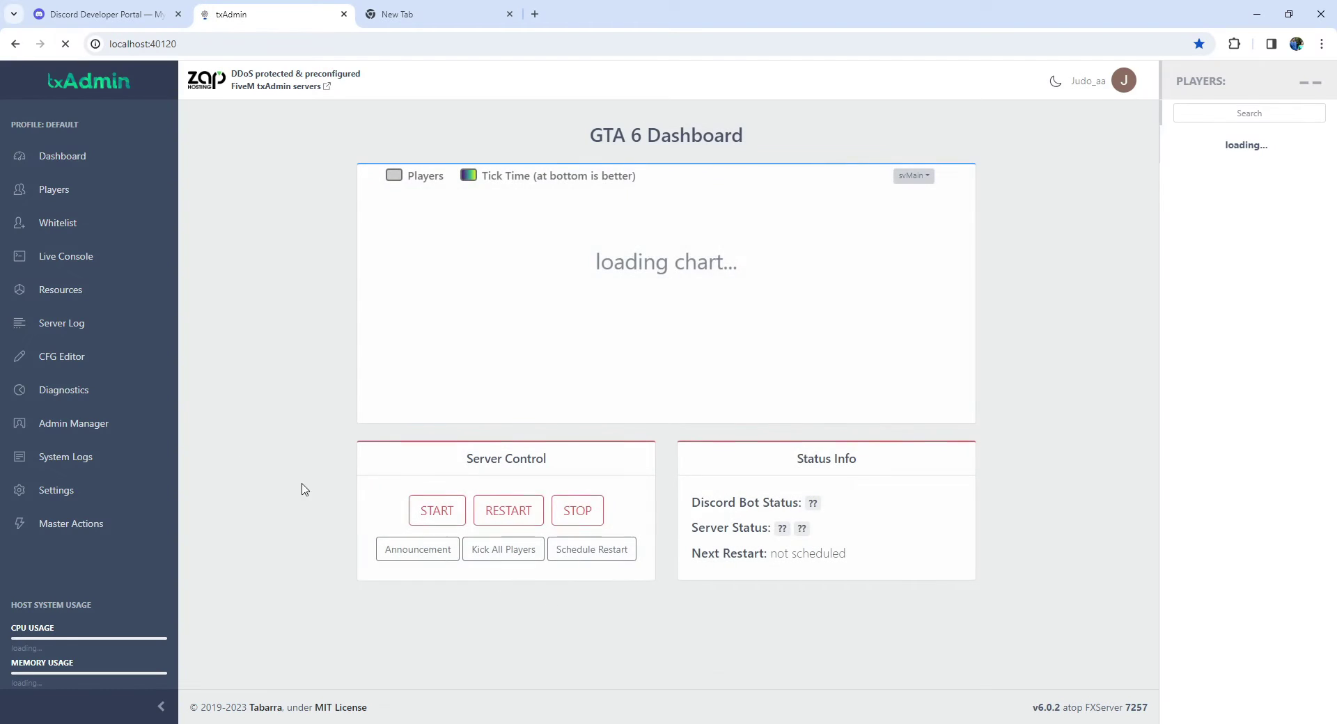
Step: Restart the GTA 6 server from the txAdmin dashboard in Chrome and minimize the browser
left_click(509, 511)
left_click(812, 503)
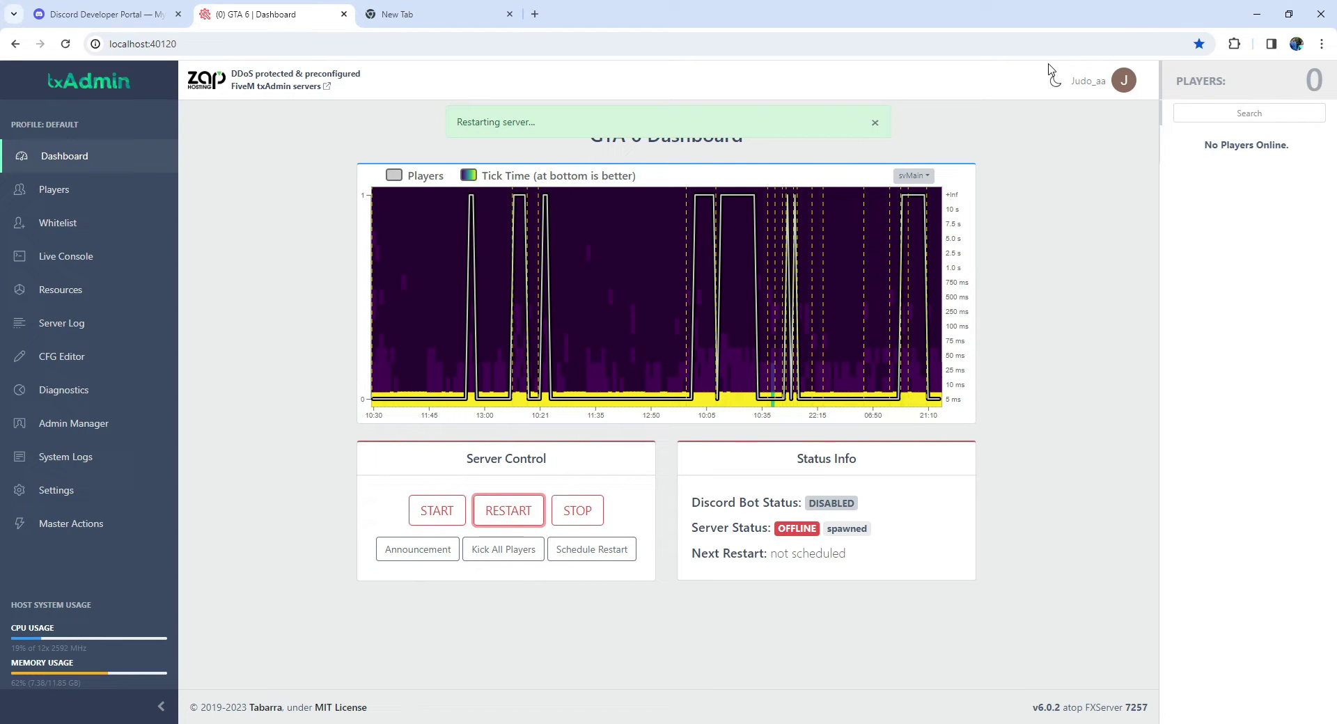
left_click(1257, 14)
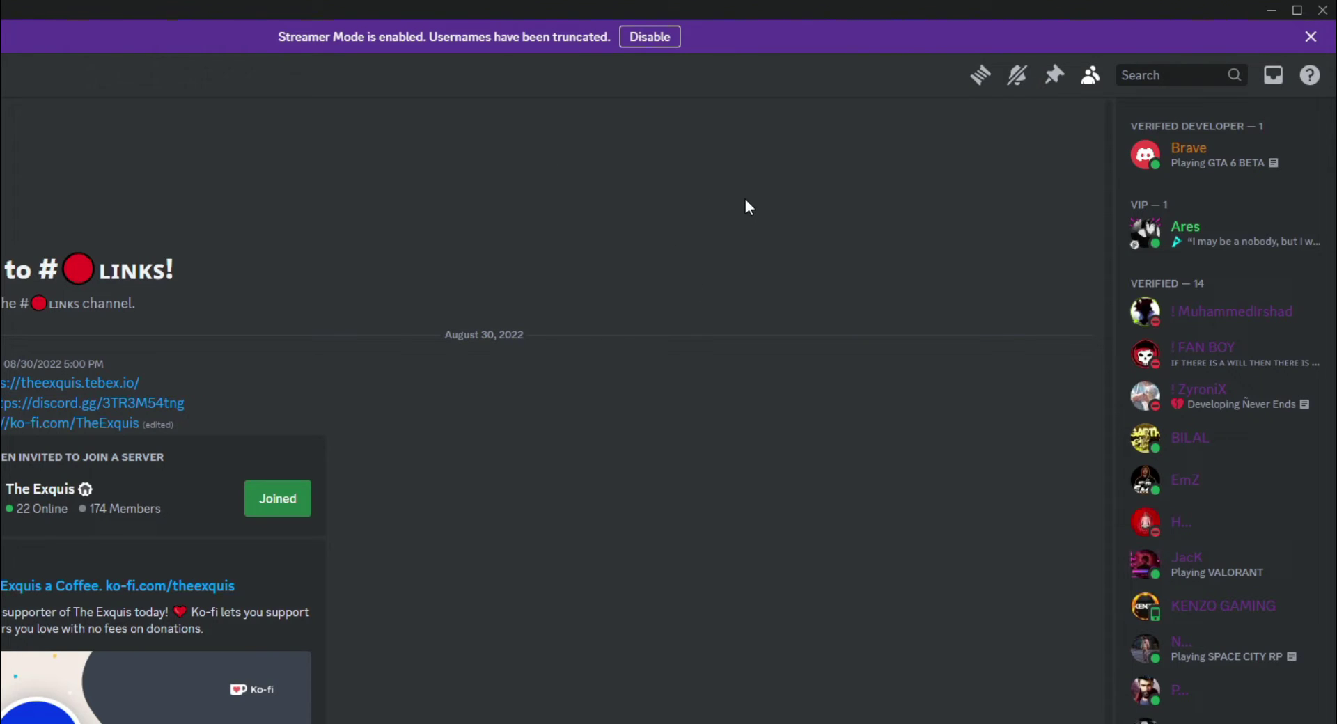
Step: In Discord, examine the GTA 6 BETA activity on the own profile card, test its BETA ENTRY link, and reopen the card
left_click(1246, 176)
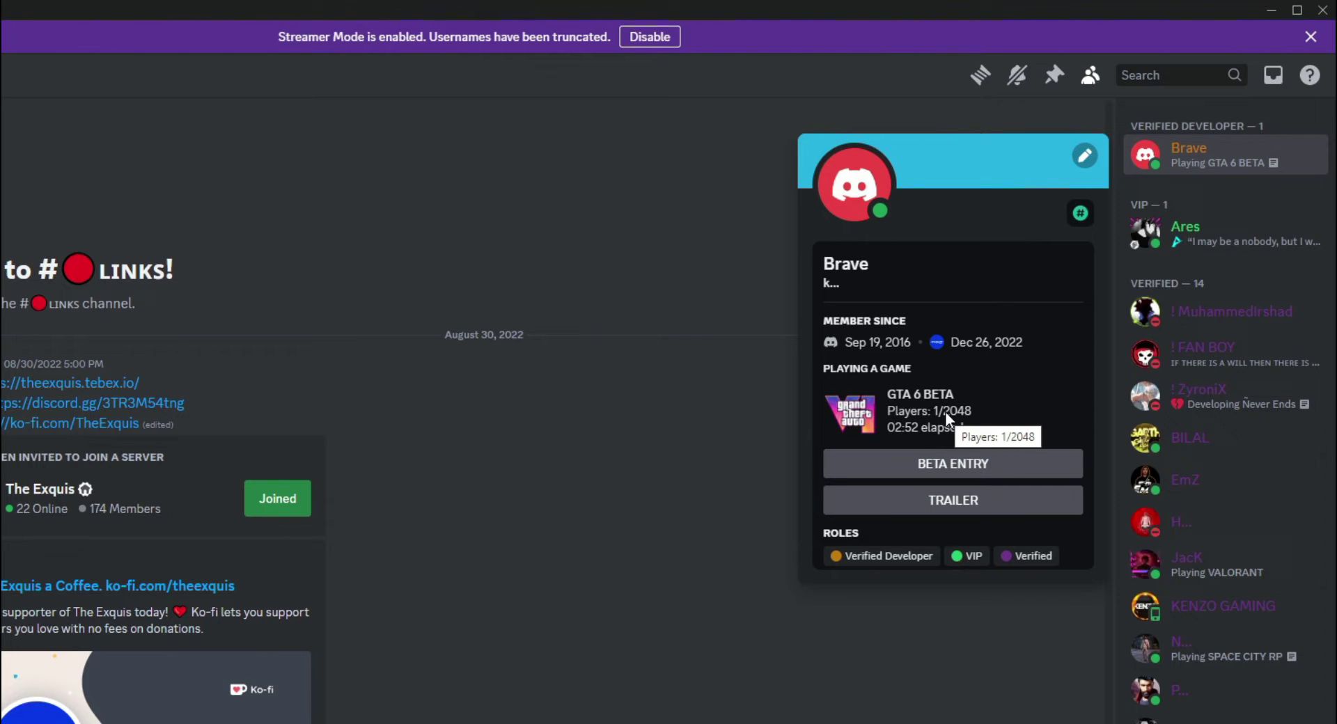
left_click(915, 474)
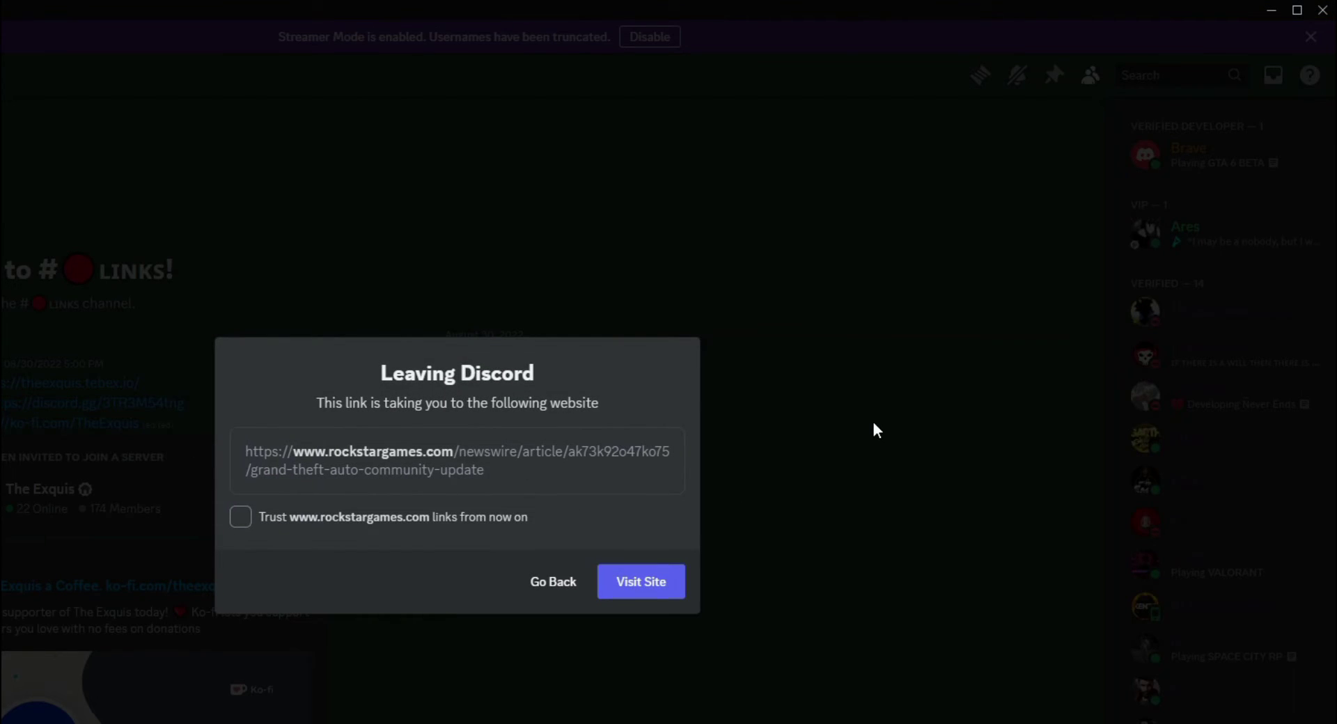
left_click(873, 424)
left_click(1214, 158)
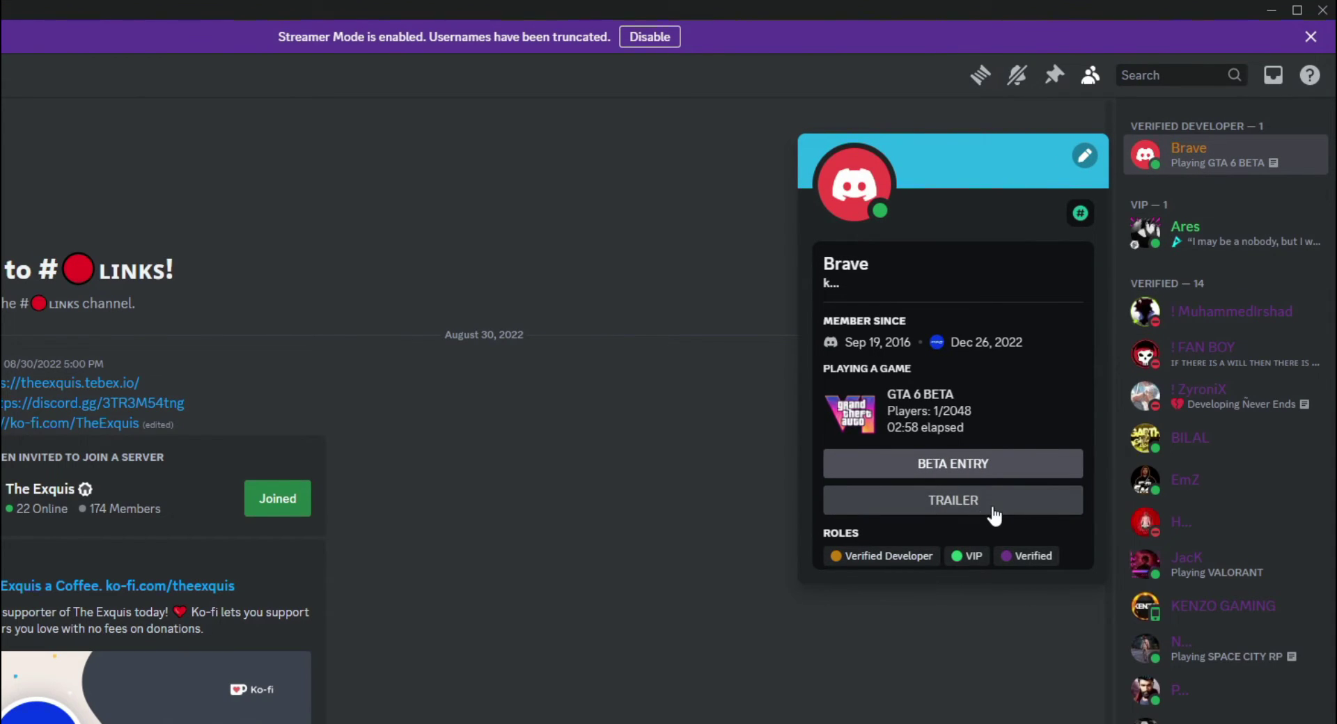